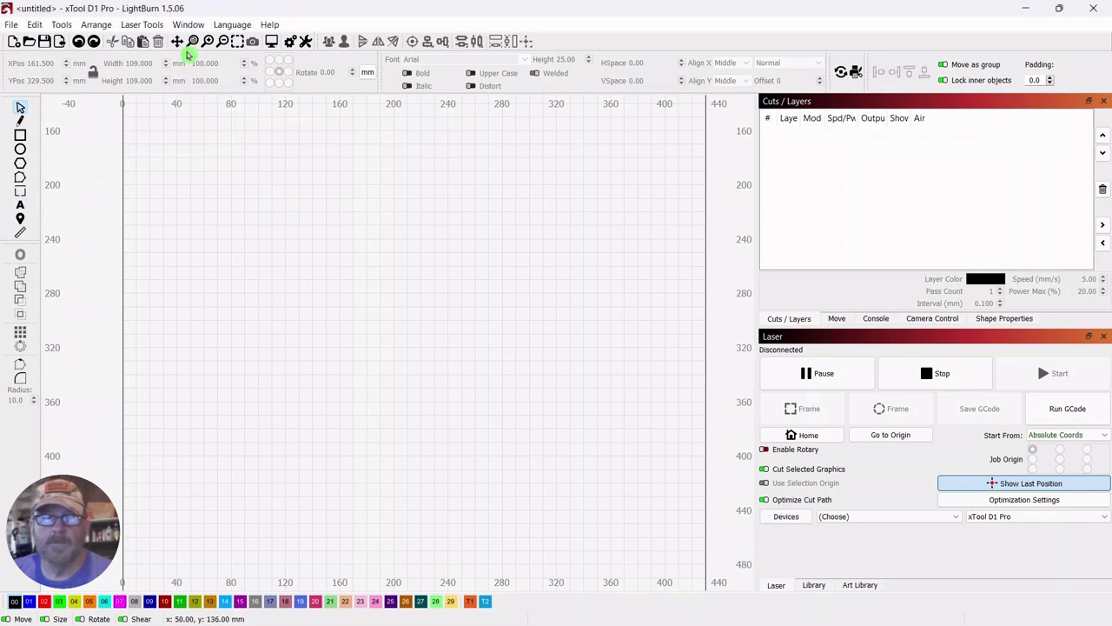
Check the window layout options without changing them, then ready the Draw Lines tool
left_click(188, 24)
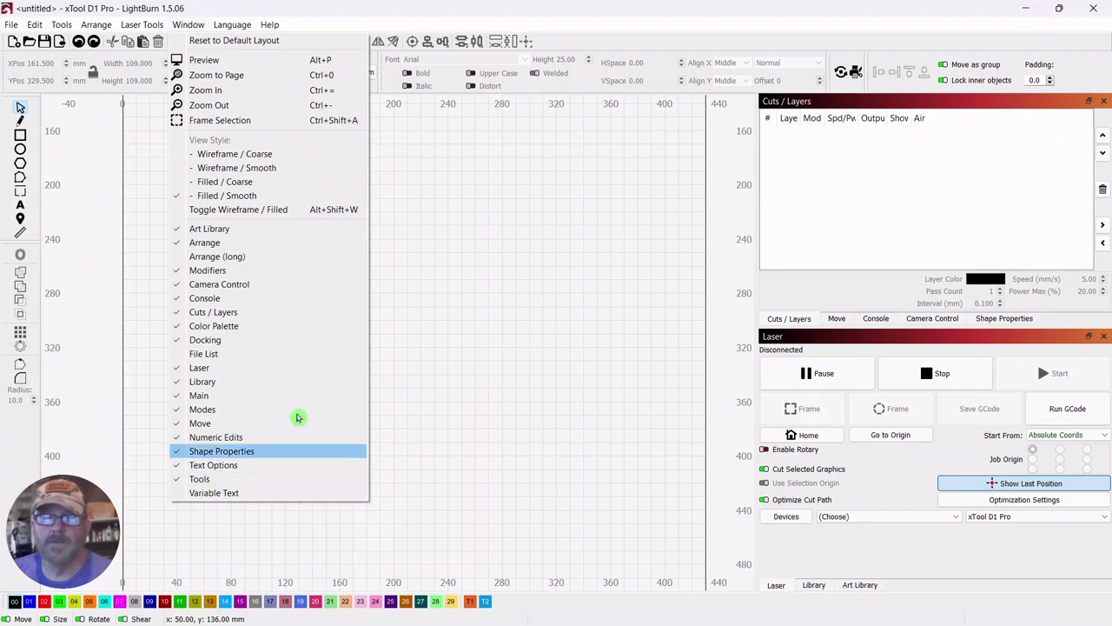
left_click(452, 300)
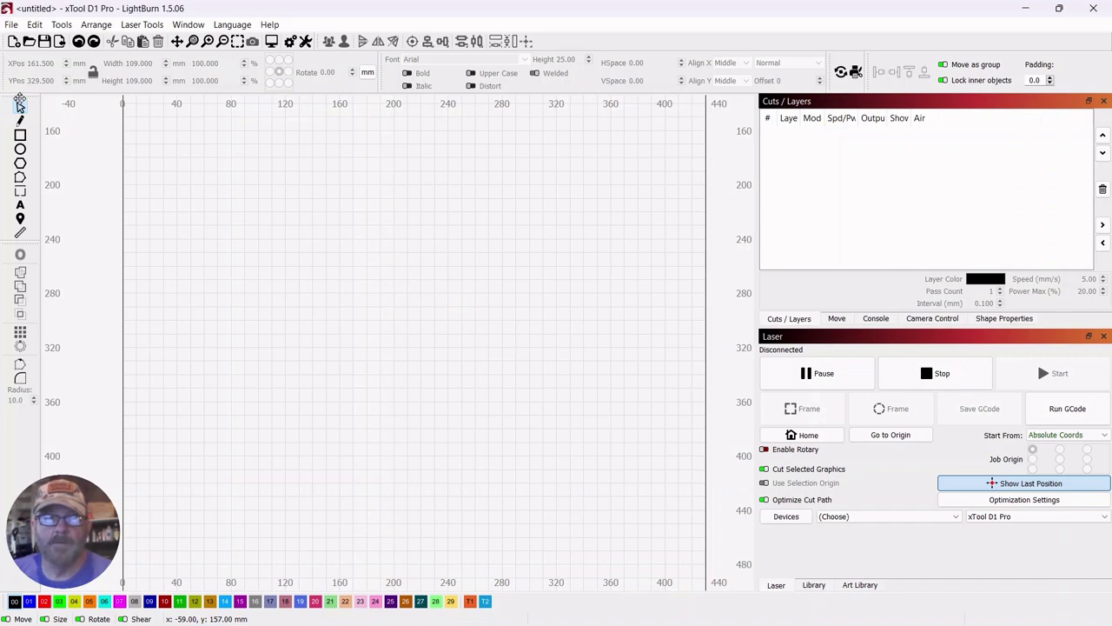
mouse_move(19, 102)
left_mouse_down()
mouse_move(137, 159)
mouse_move(348, 196)
mouse_move(459, 162)
mouse_move(456, 65)
mouse_move(584, 43)
mouse_move(428, 78)
mouse_move(409, 336)
mouse_move(467, 591)
mouse_move(334, 340)
mouse_move(101, 147)
mouse_move(32, 129)
mouse_move(20, 107)
left_mouse_up()
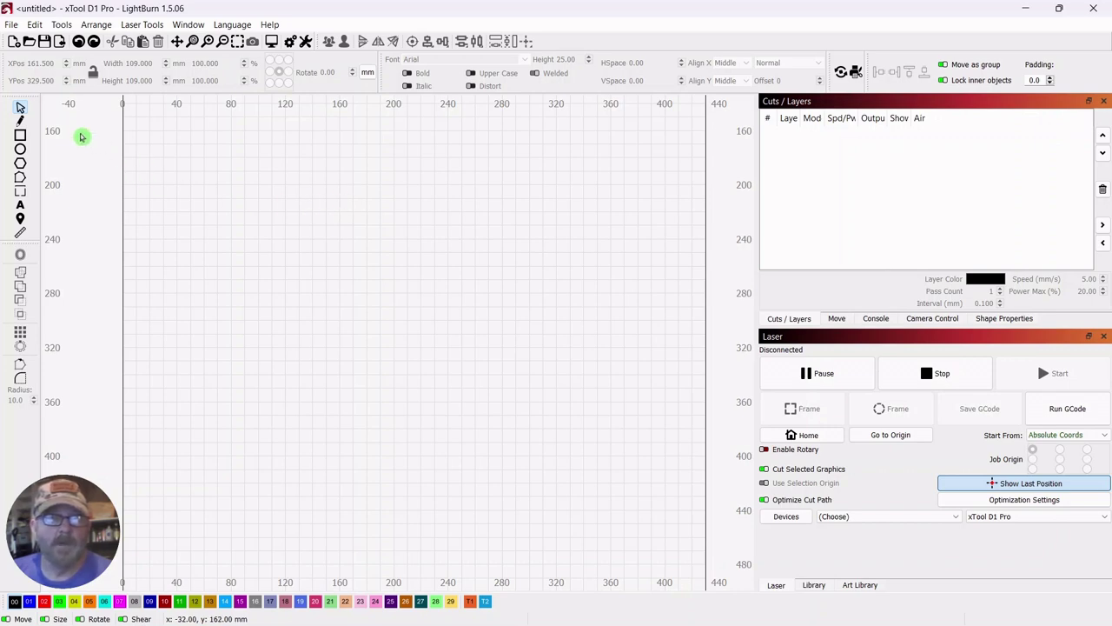
Draw a freehand two-peaked curve with Draw Lines on layer C00
left_click(20, 123)
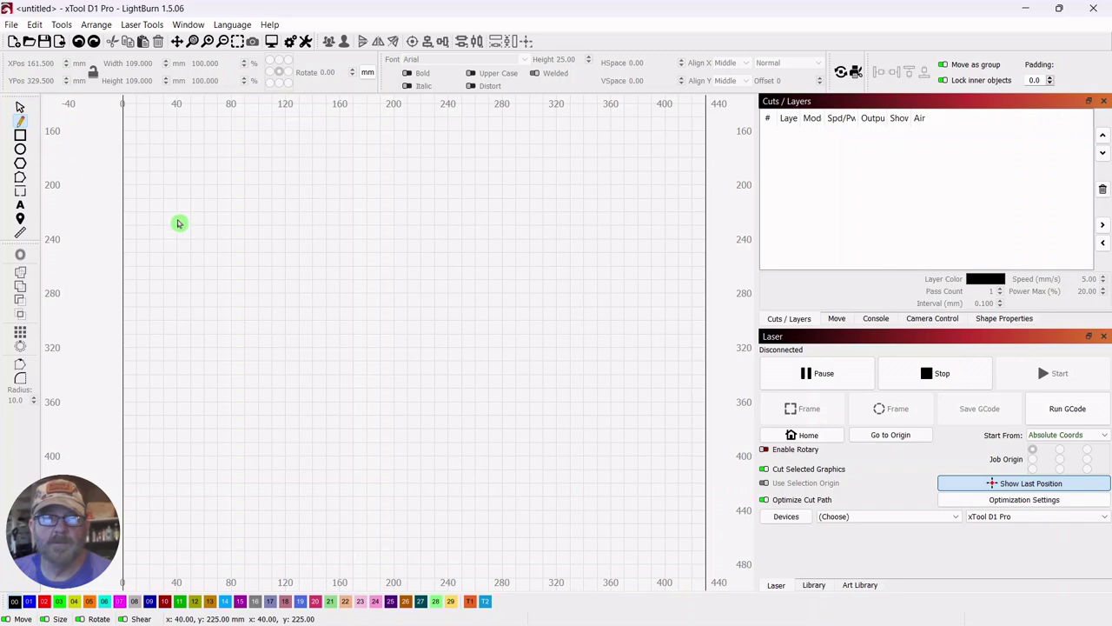
left_click(198, 320)
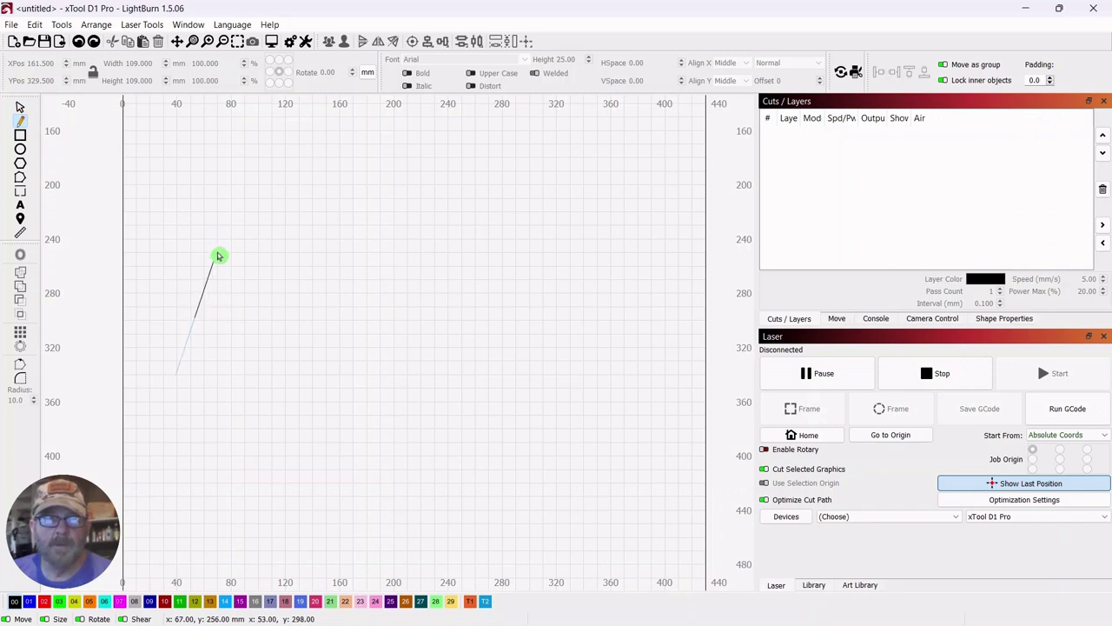
left_click_drag(253, 165, 270, 280)
left_click_drag(304, 149, 313, 282)
right_click(313, 282)
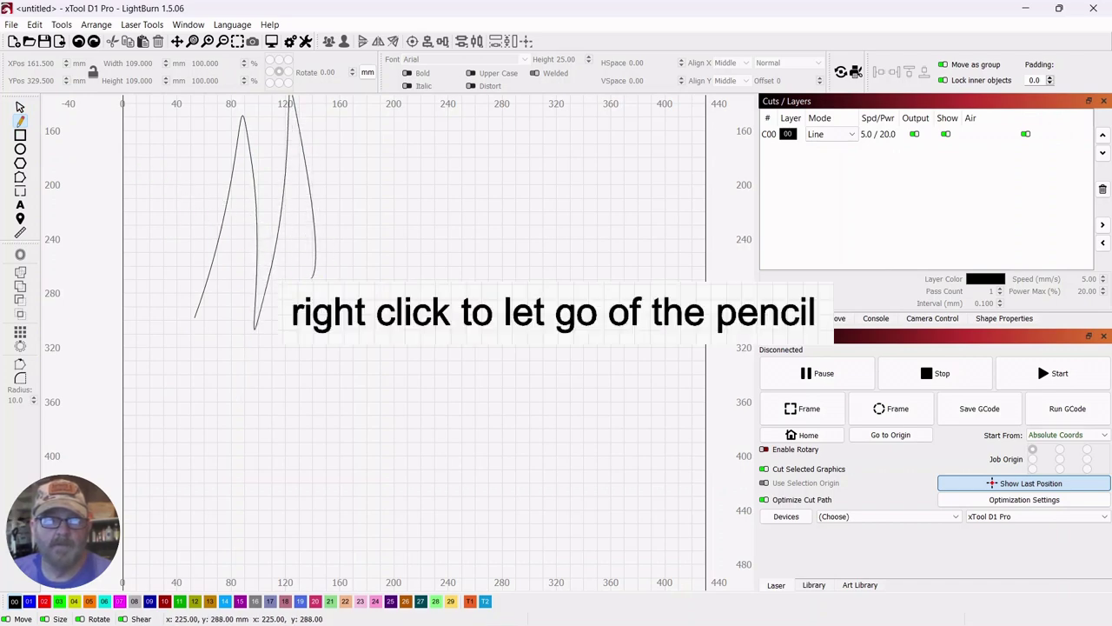
Move the curve right and down to about X 204, Y 269 mm
left_click(20, 110)
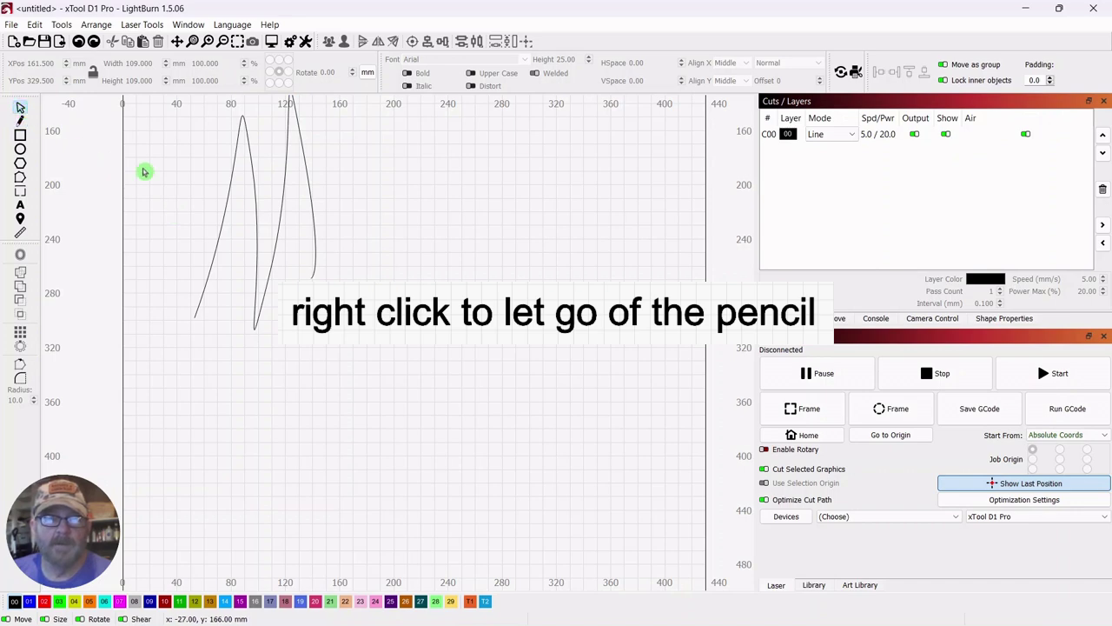
left_click(272, 182)
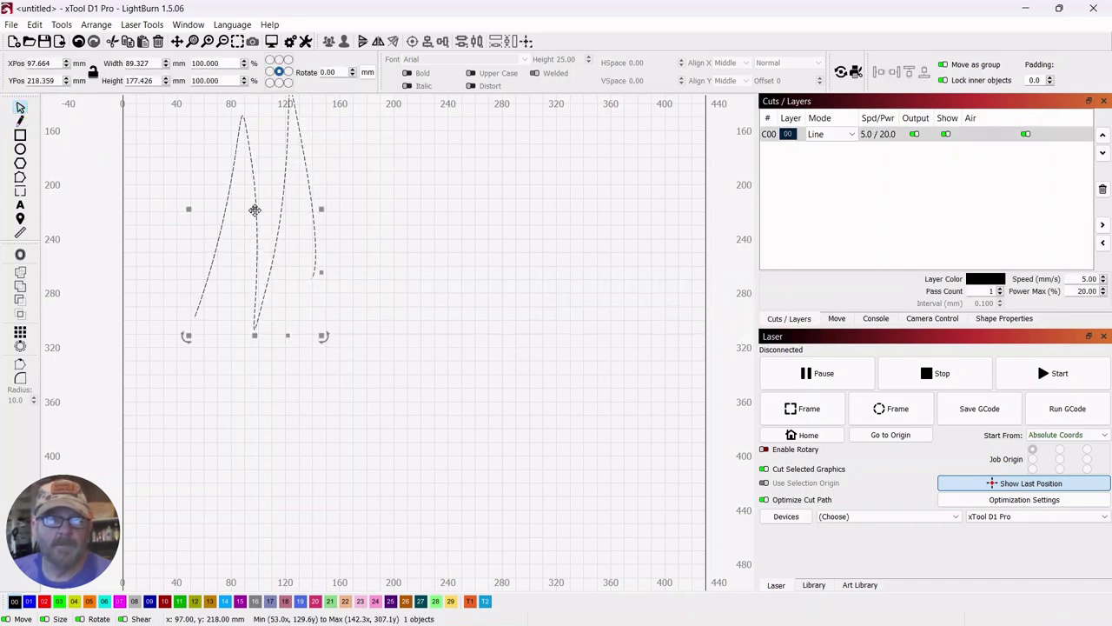
left_click_drag(254, 209, 261, 262)
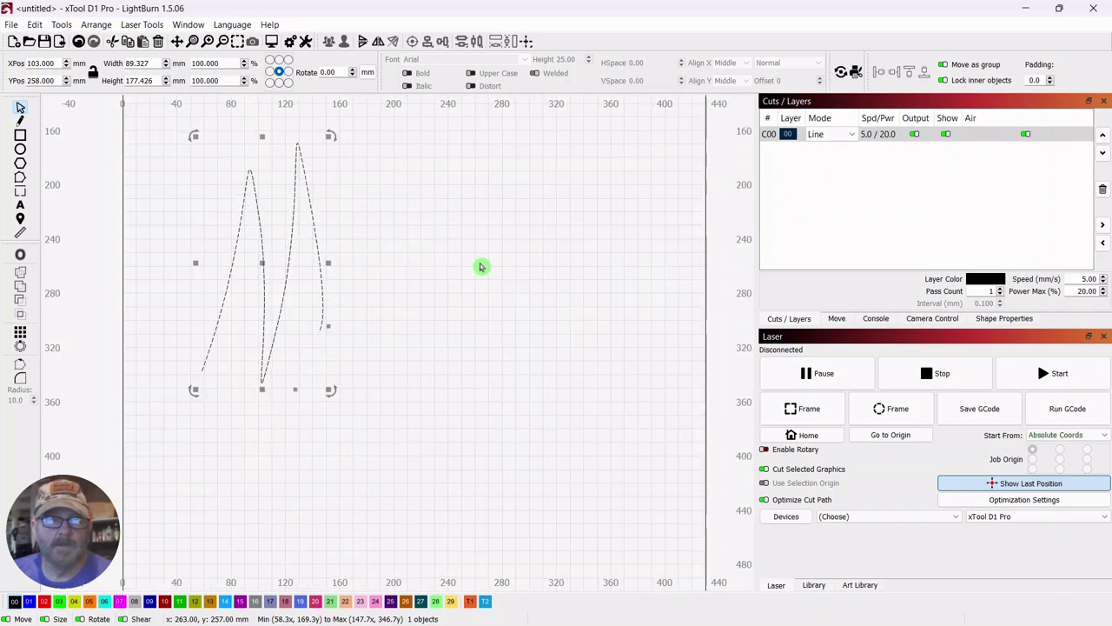
scroll(481, 267, "up", 4)
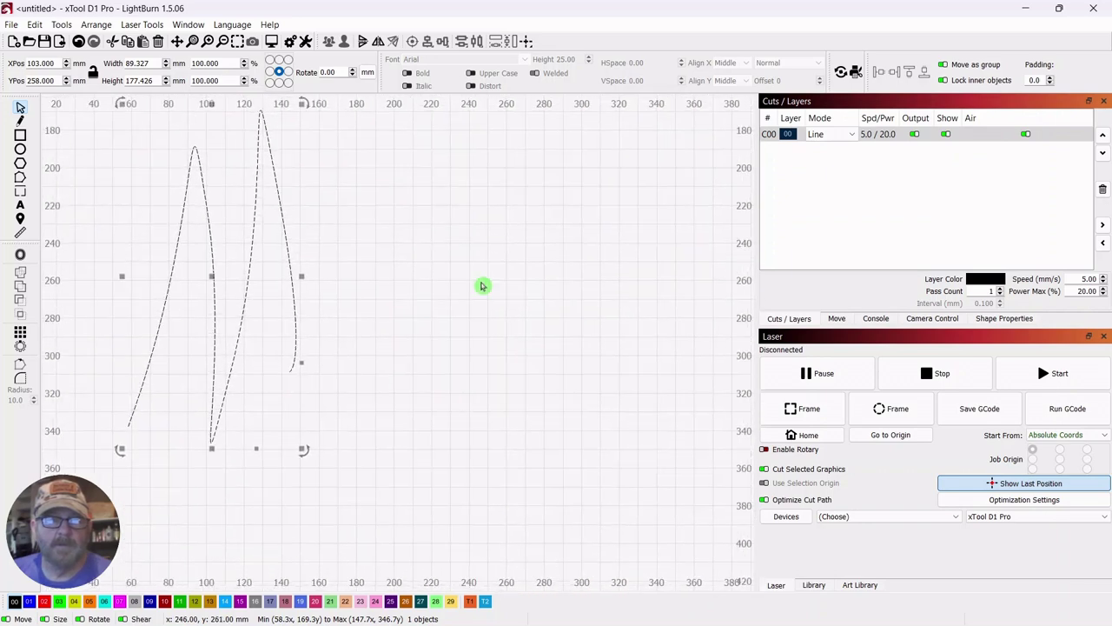
scroll(481, 281, "down", 1)
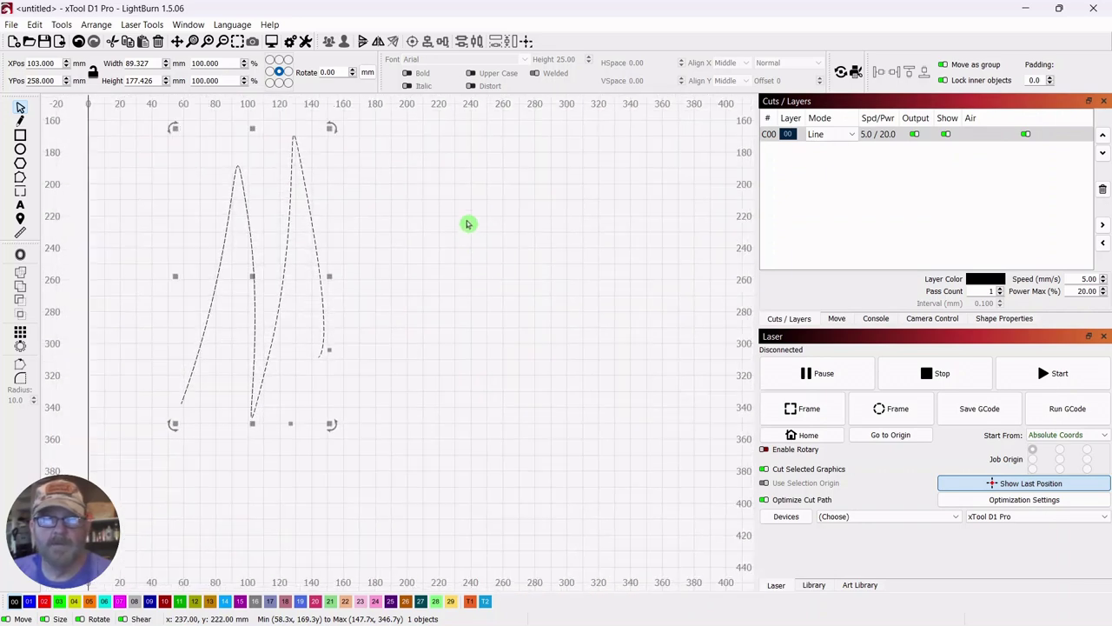
scroll(467, 224, "down", 1)
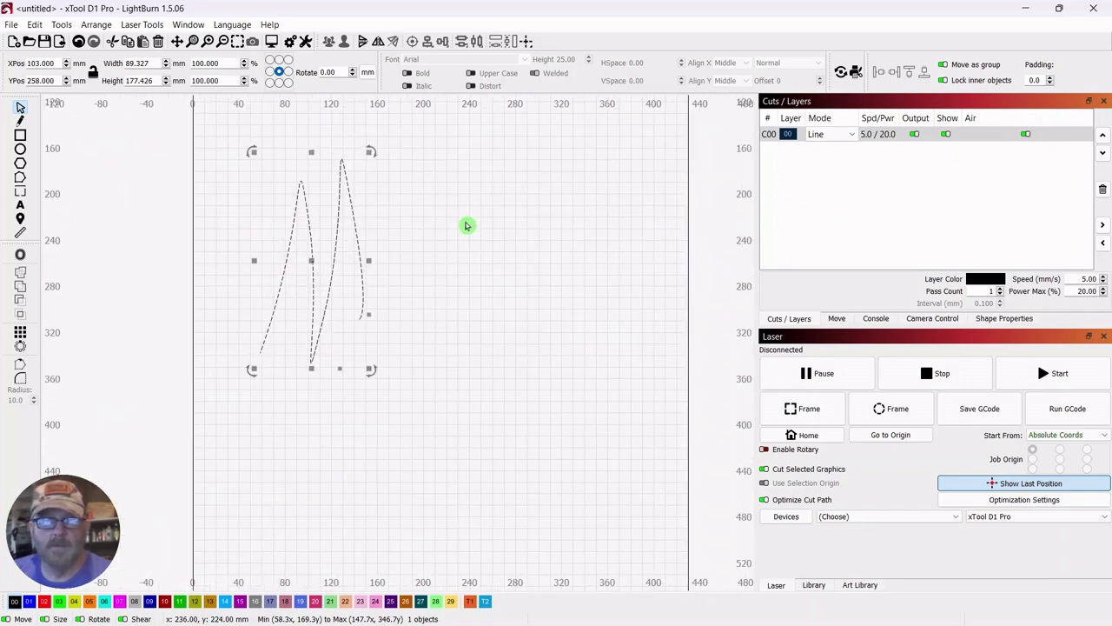
left_click_drag(467, 230, 417, 214)
scroll(463, 189, "up", 1)
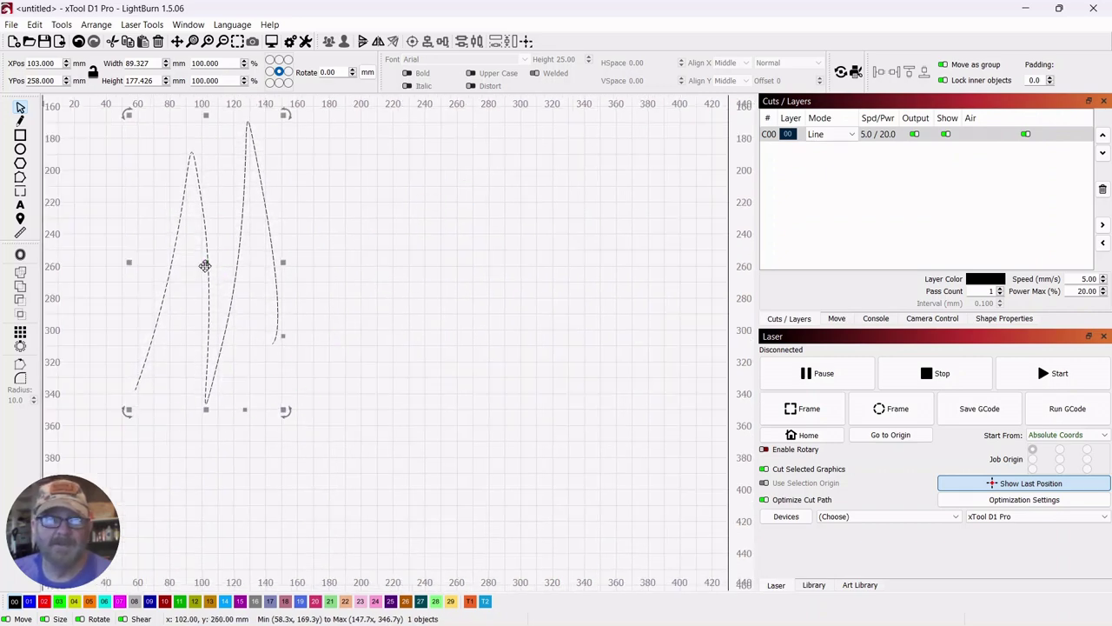
left_click_drag(215, 262, 368, 285)
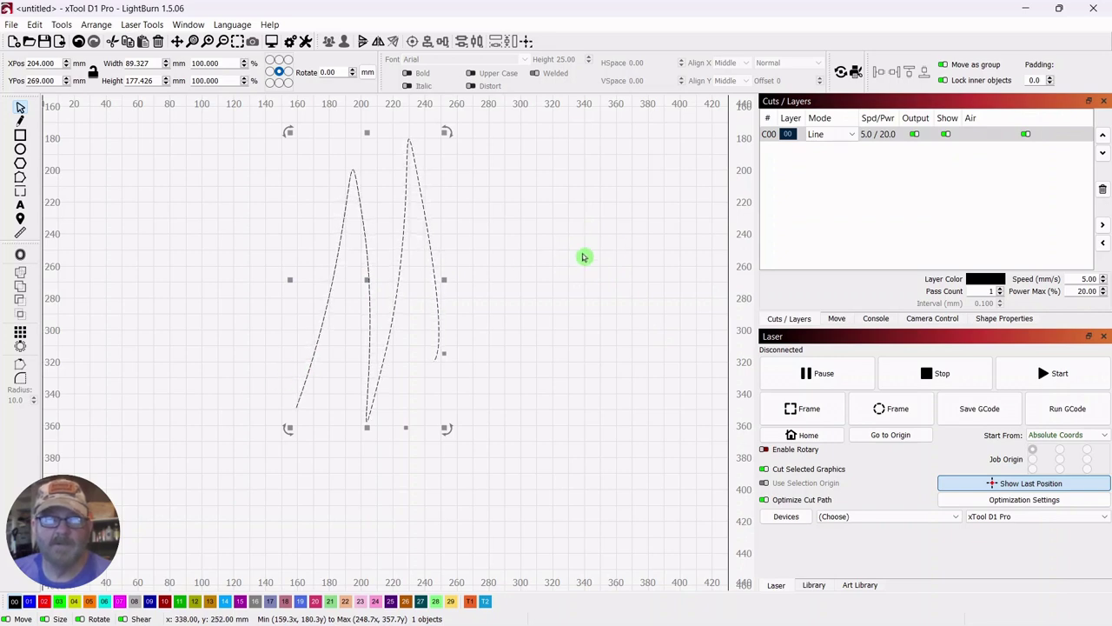
left_click_drag(585, 254, 561, 247)
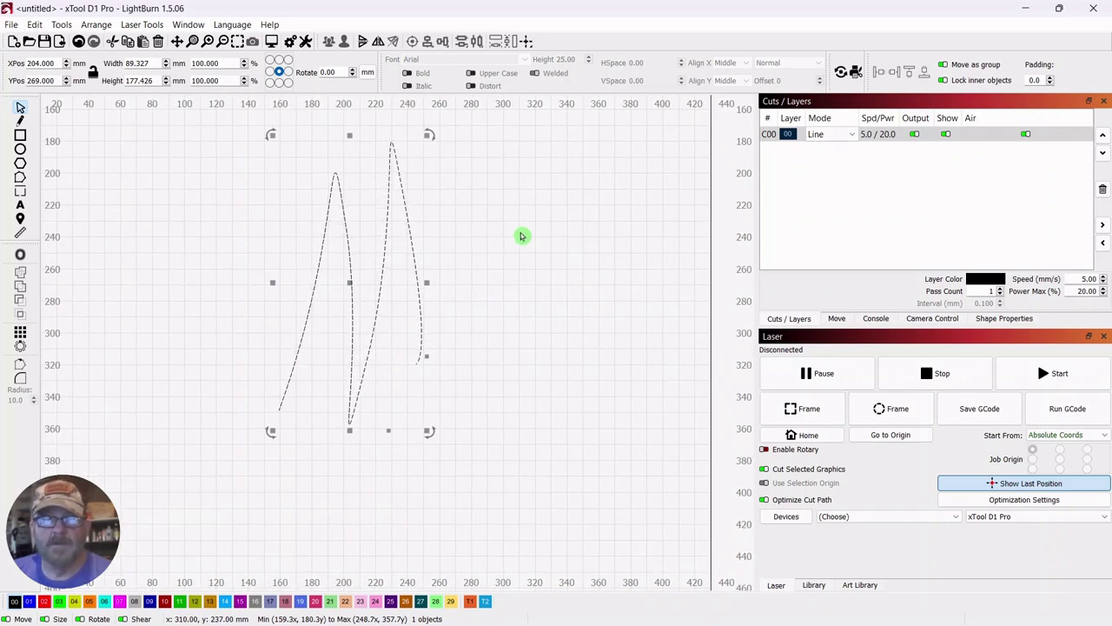
left_click(524, 234)
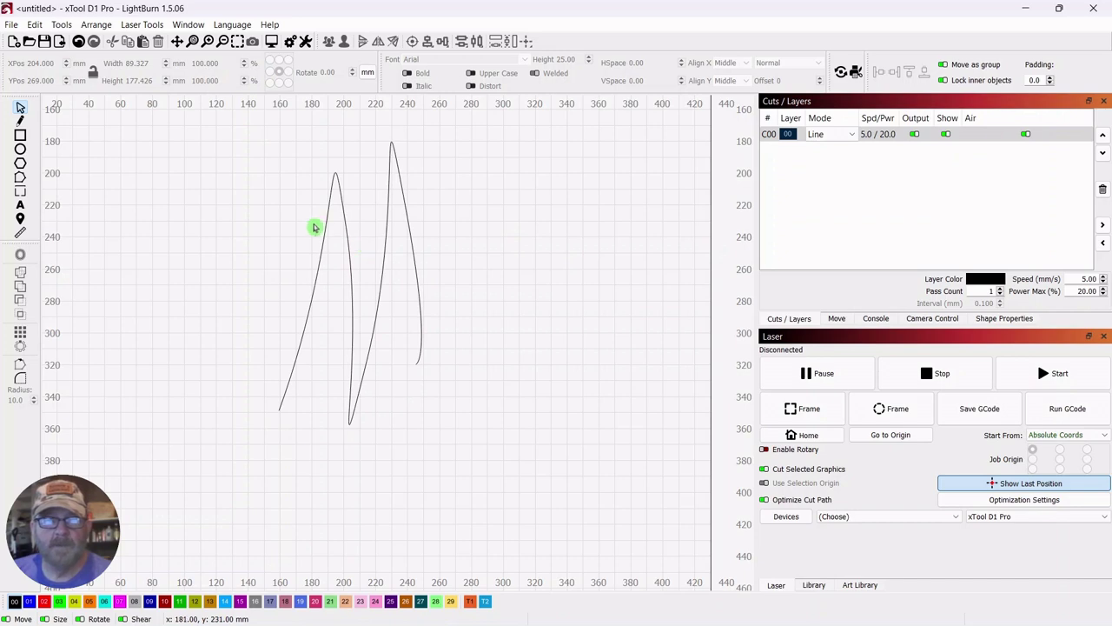
left_click(21, 233)
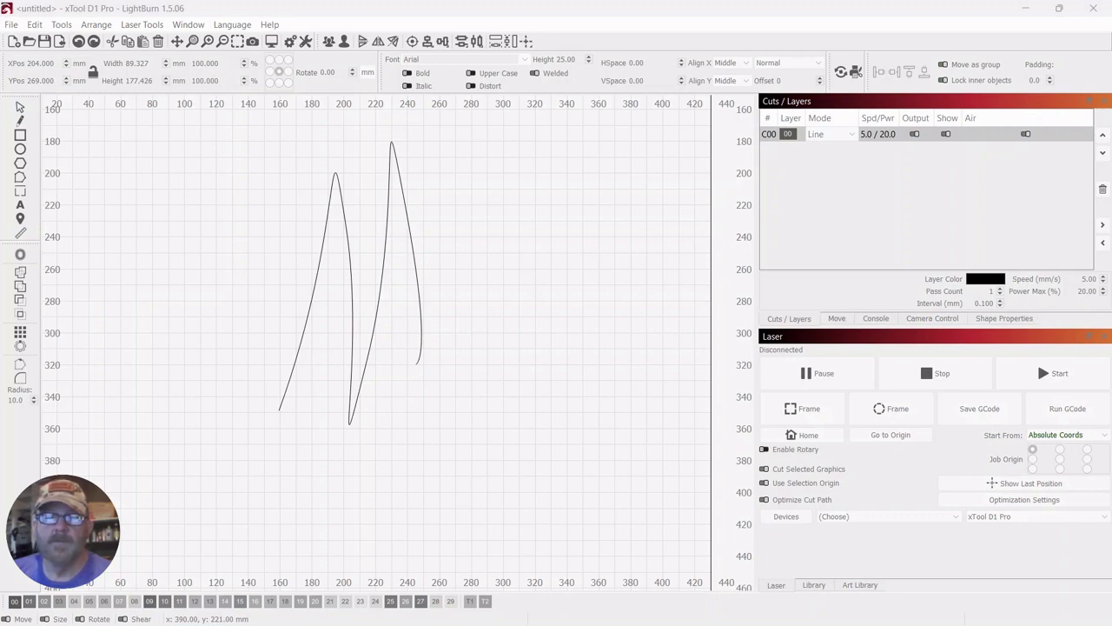
left_click_drag(790, 296, 655, 188)
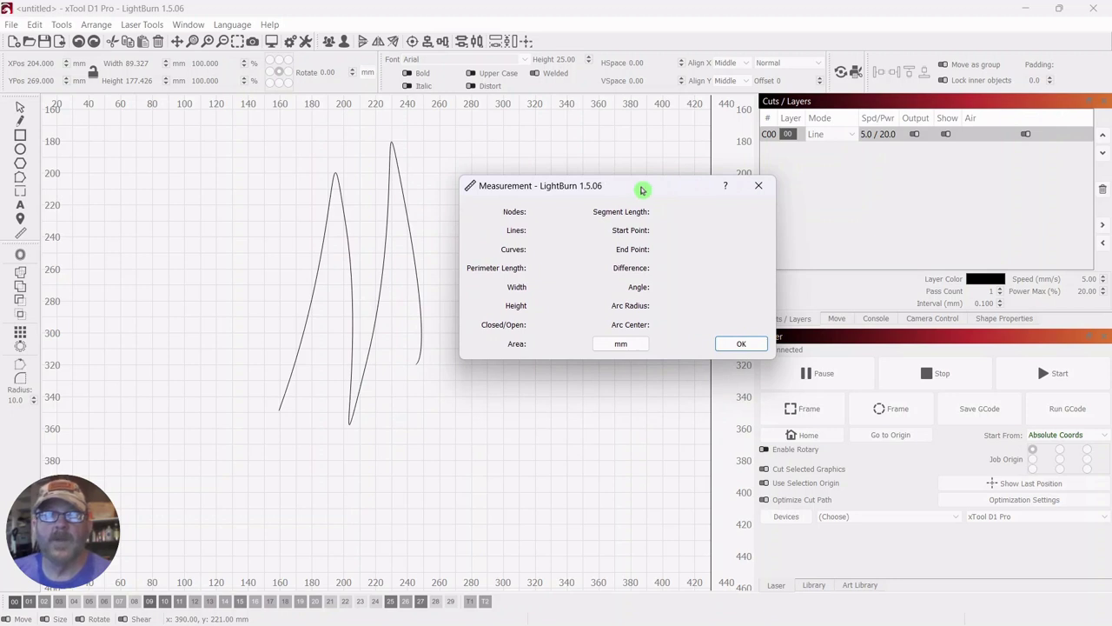
left_click_drag(642, 185, 646, 159)
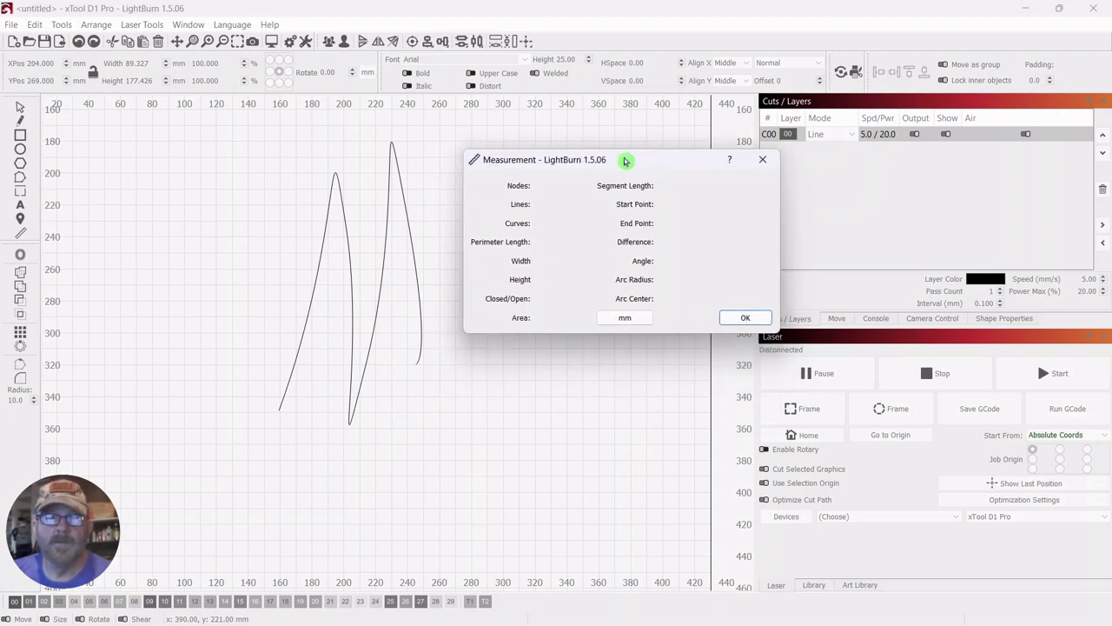
left_click(410, 233)
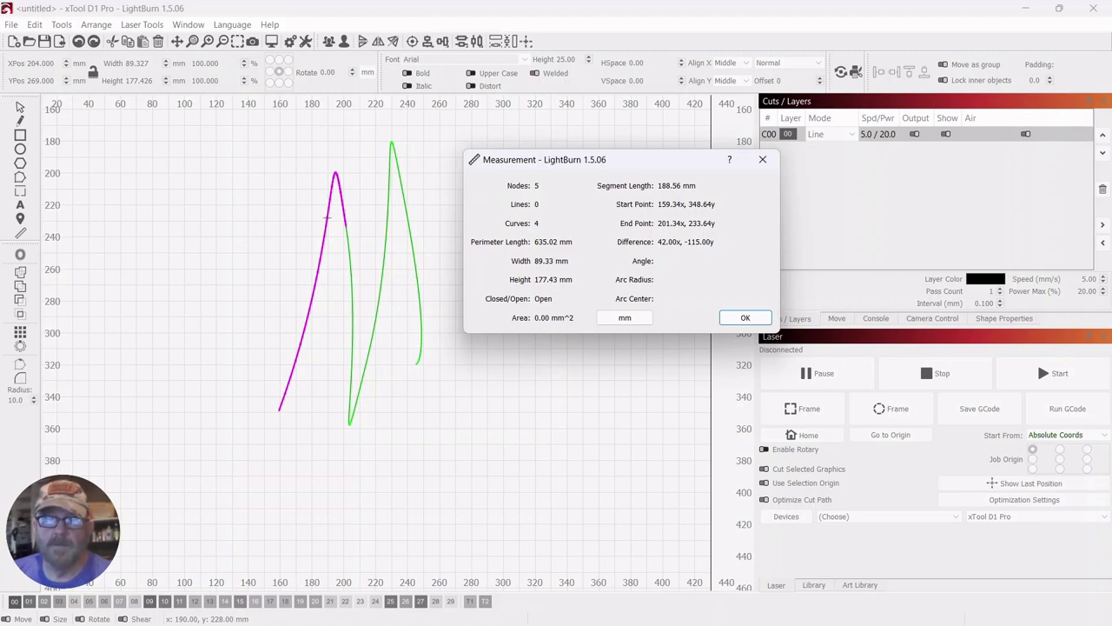
left_click(746, 318)
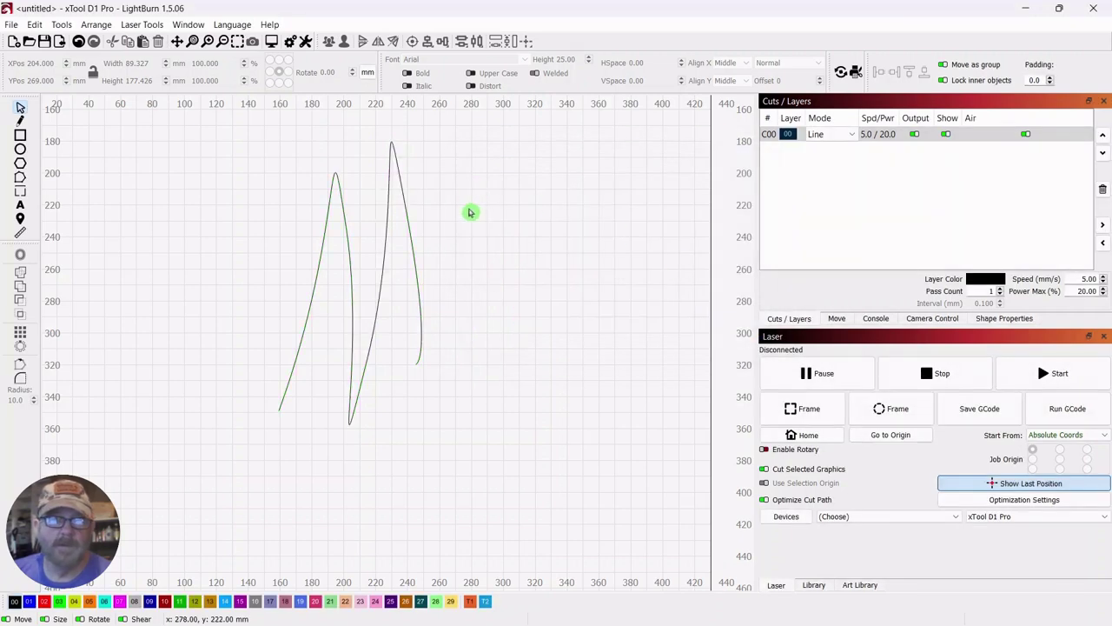
Move the sketch to the upper left and scale it down to about 63.5 × 126.2 mm
mouse_move(465, 155)
left_mouse_down()
mouse_move(388, 144)
mouse_move(313, 345)
left_mouse_up()
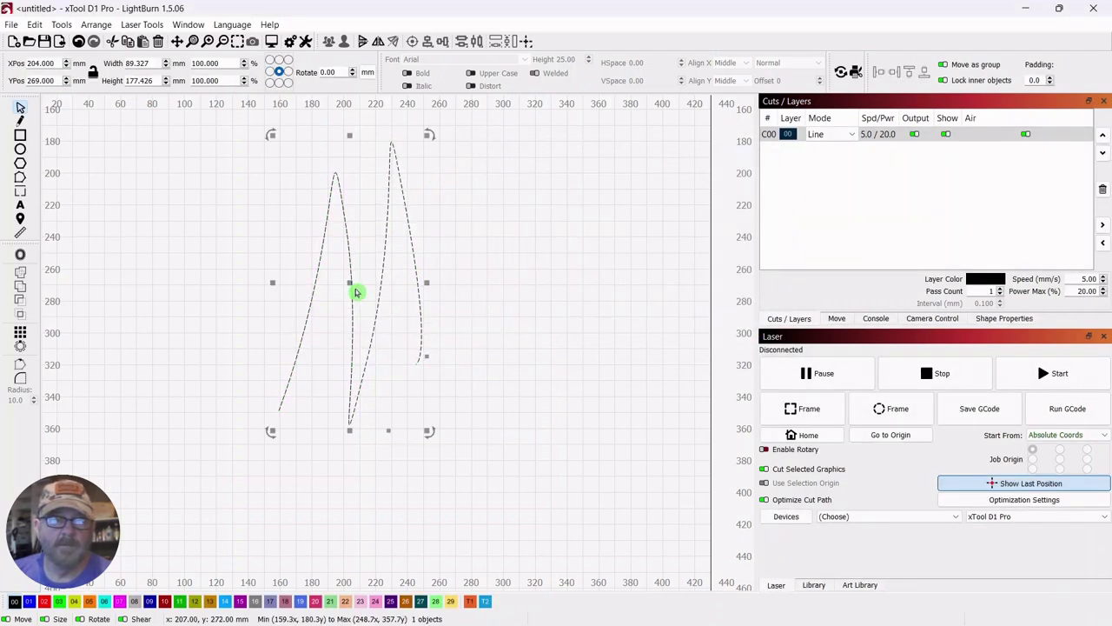
left_click_drag(348, 283, 176, 273)
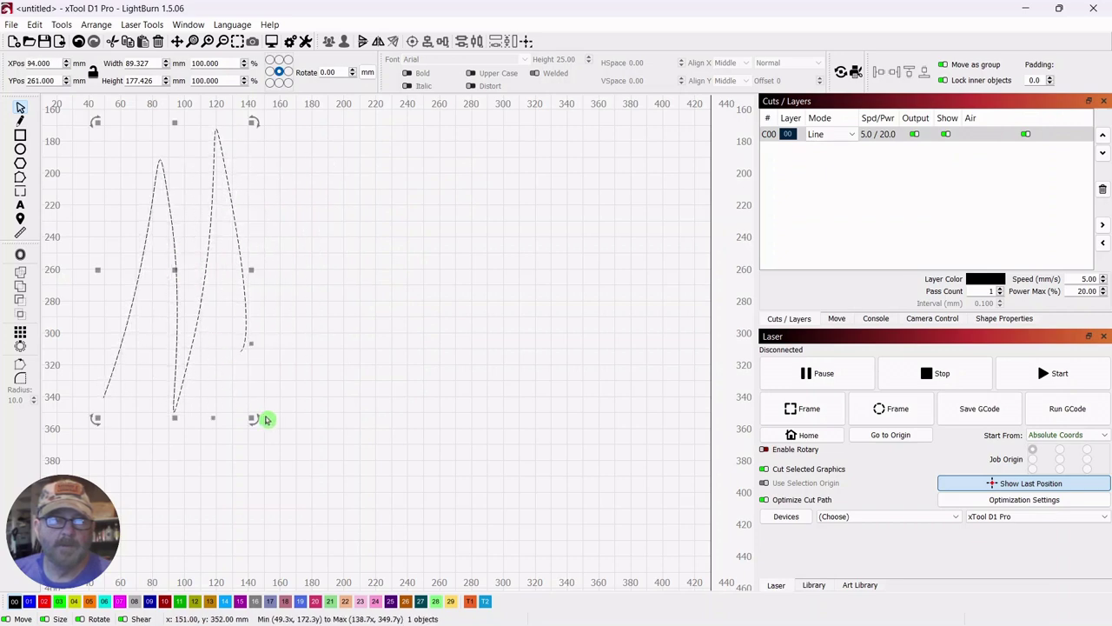
left_click_drag(251, 418, 212, 336)
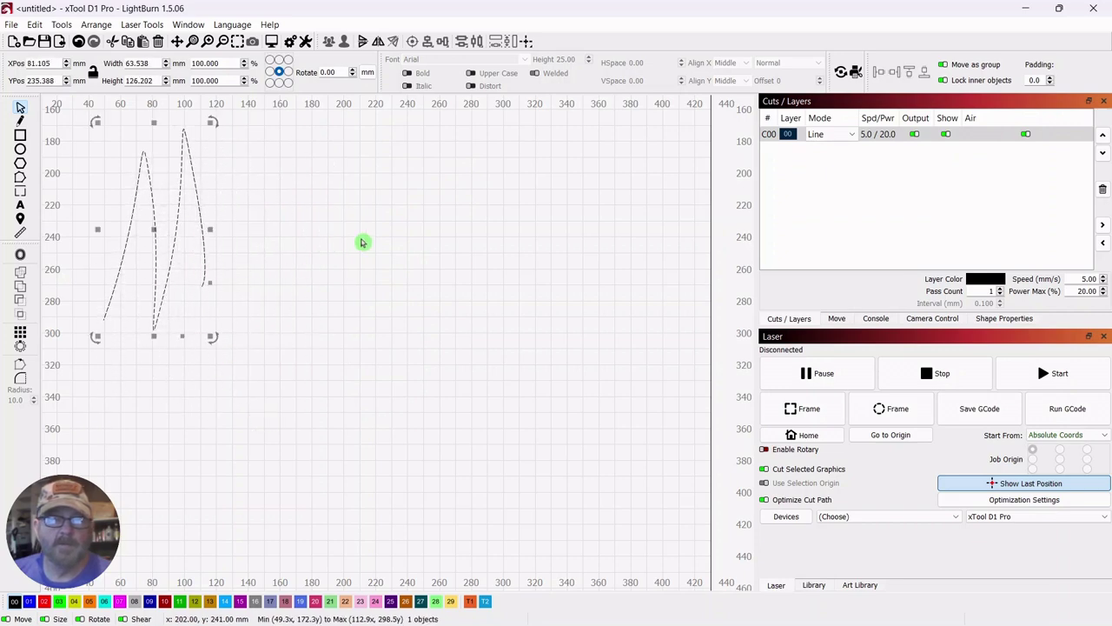
Draw a 104 mm circle to the right of the sketch
left_click(21, 151)
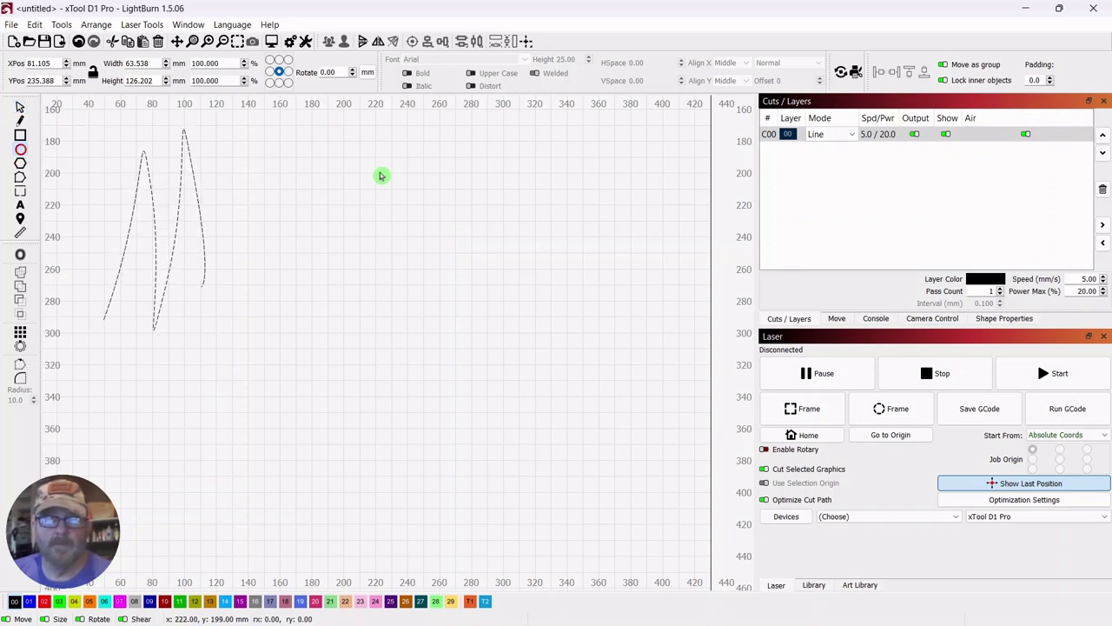
left_click_drag(383, 174, 545, 343)
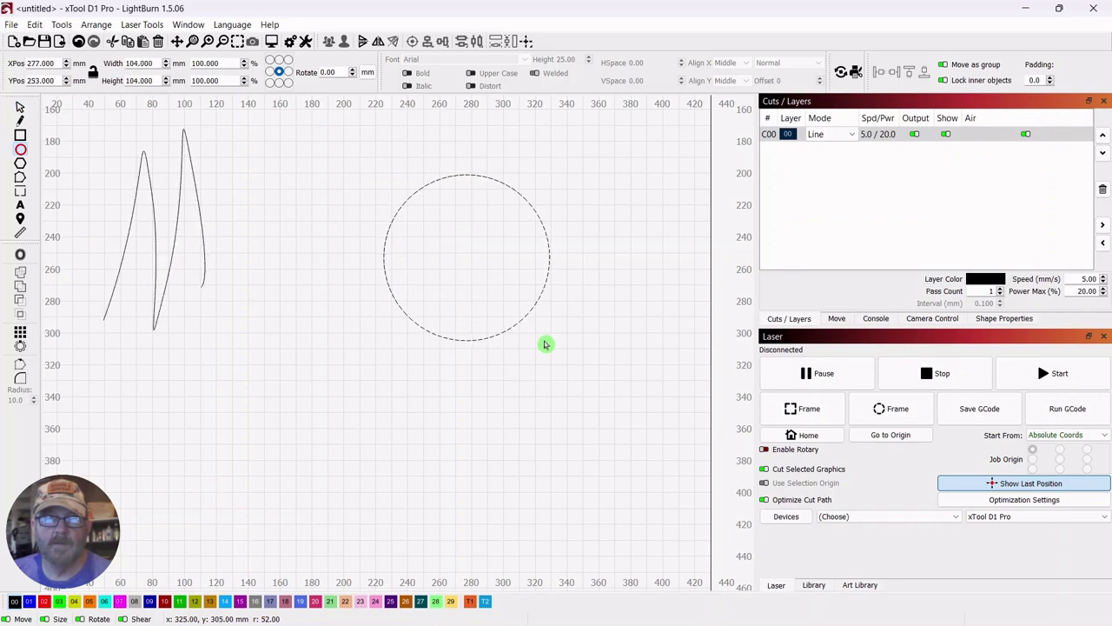
left_click(20, 109)
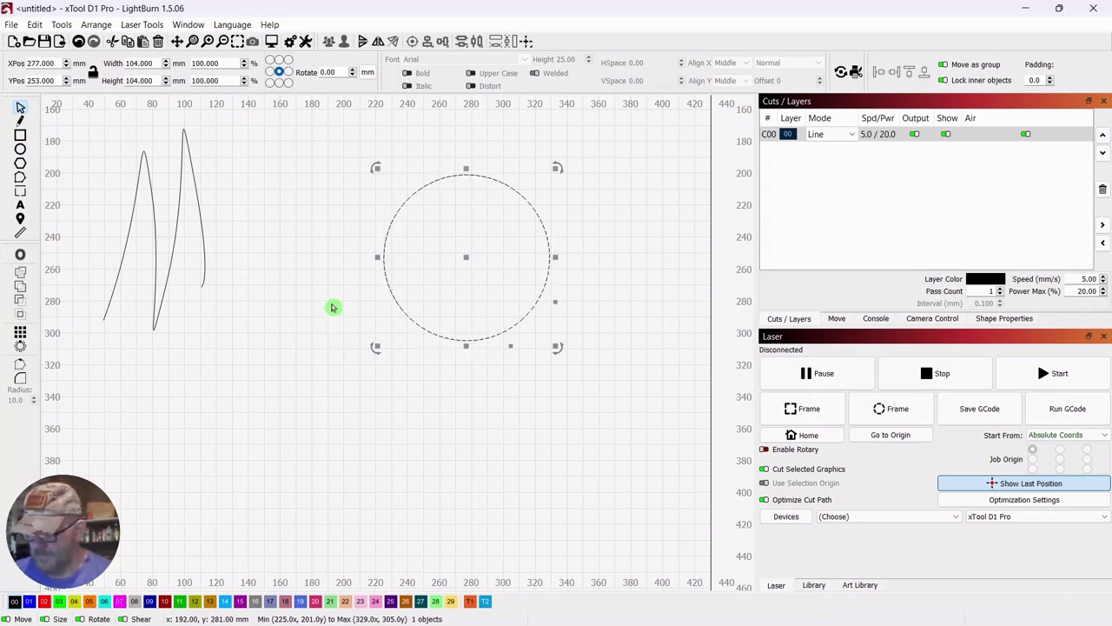
Measure the circle and its arcs: 4 curves, 326.77 mm perimeter, 8496.38 mm² area
key("ctrl+shift+m")
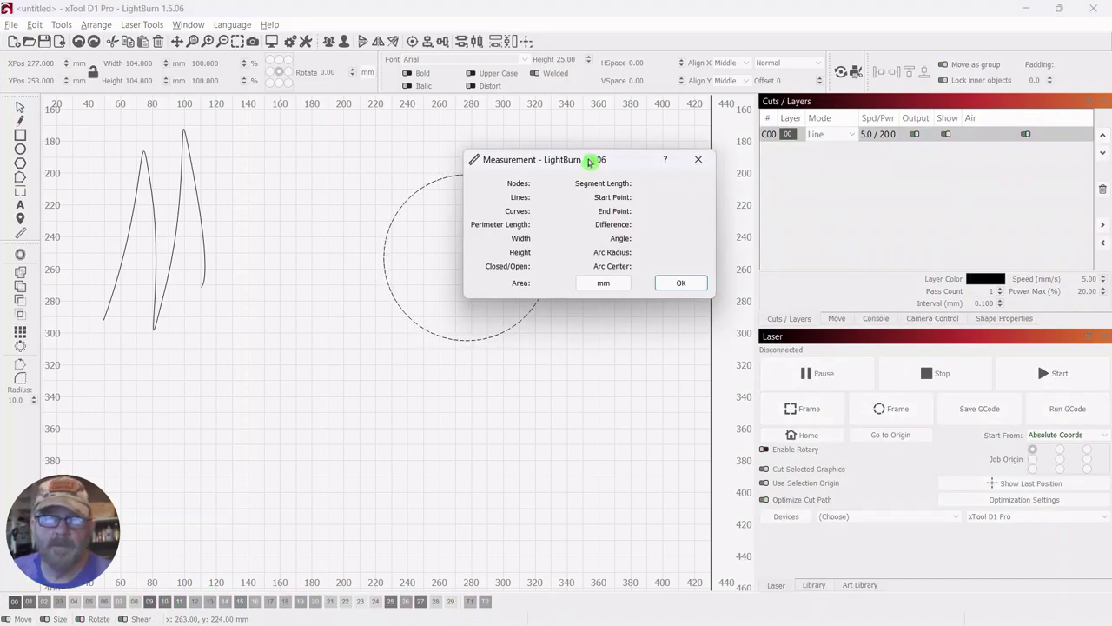
left_click_drag(590, 162, 566, 371)
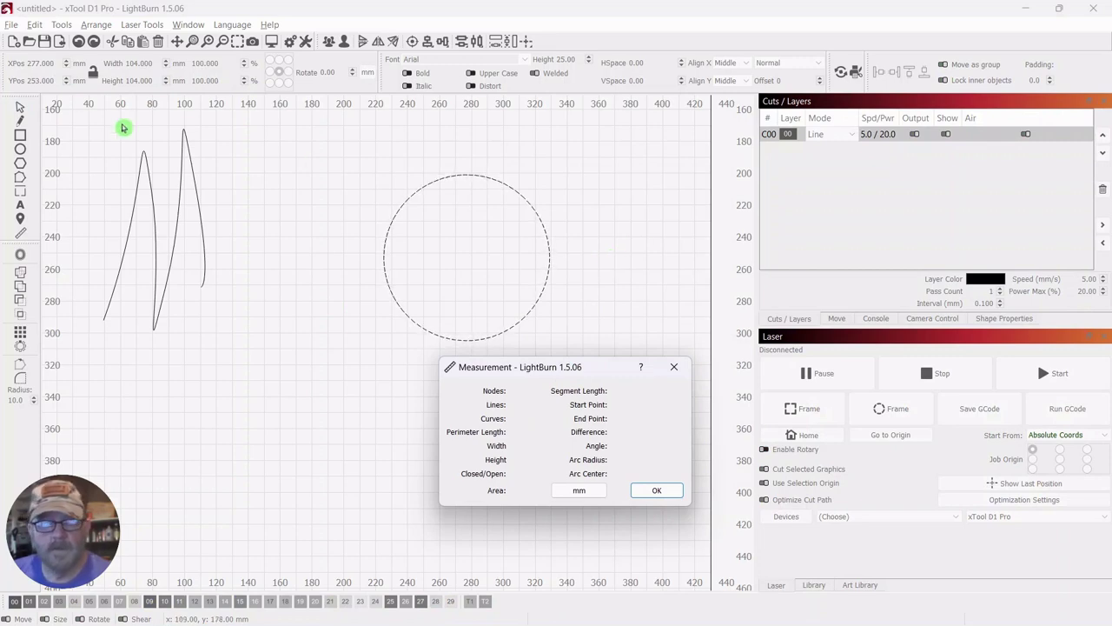
left_click(21, 110)
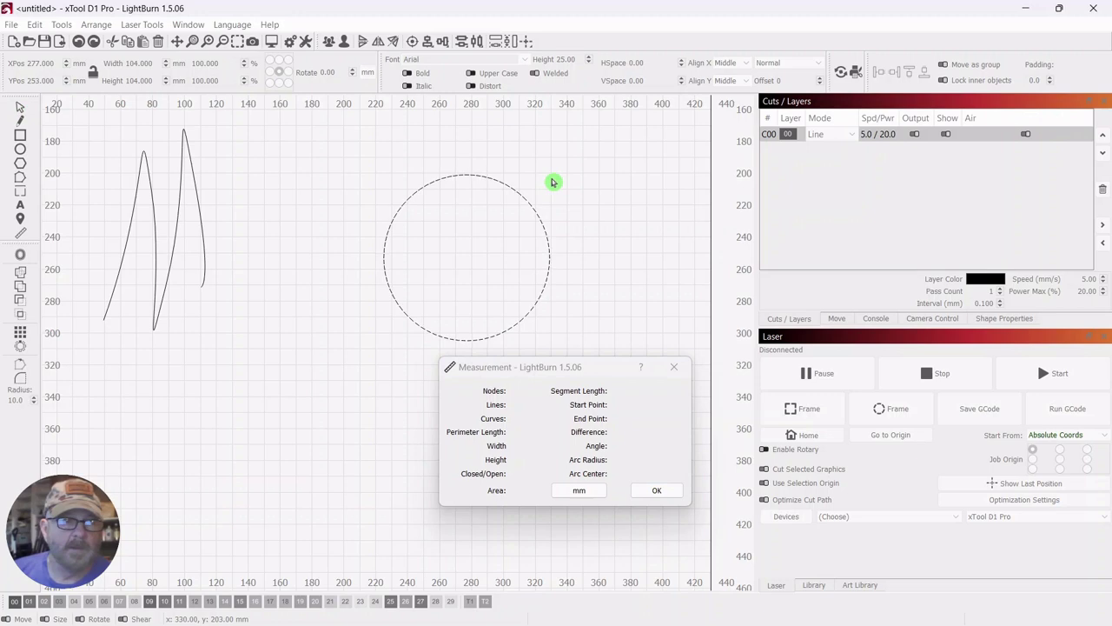
left_click(513, 185)
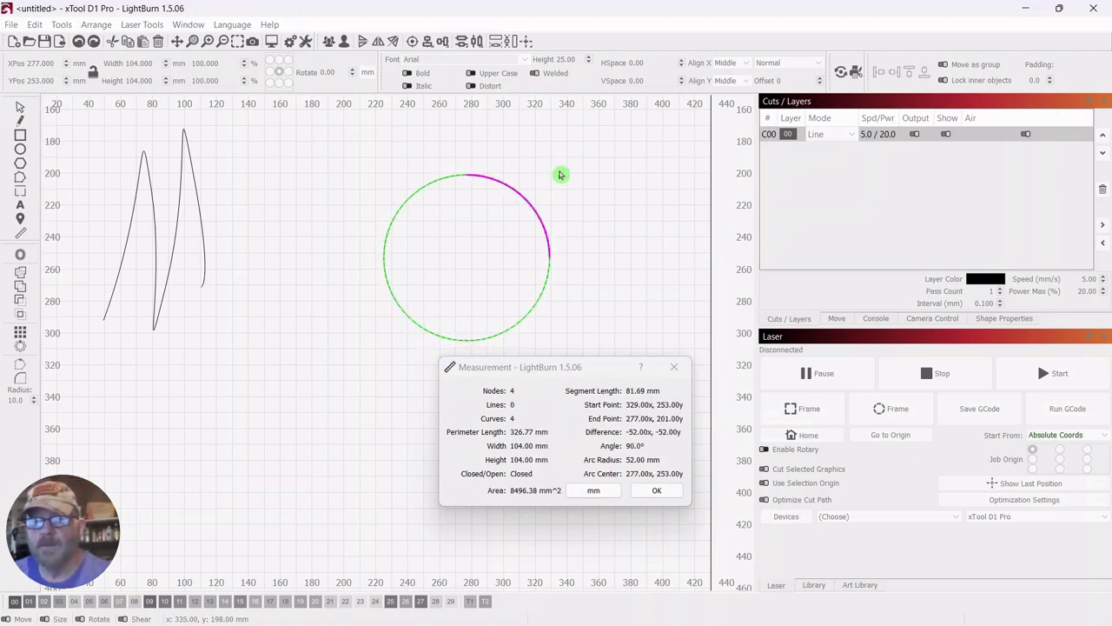
left_click(397, 206)
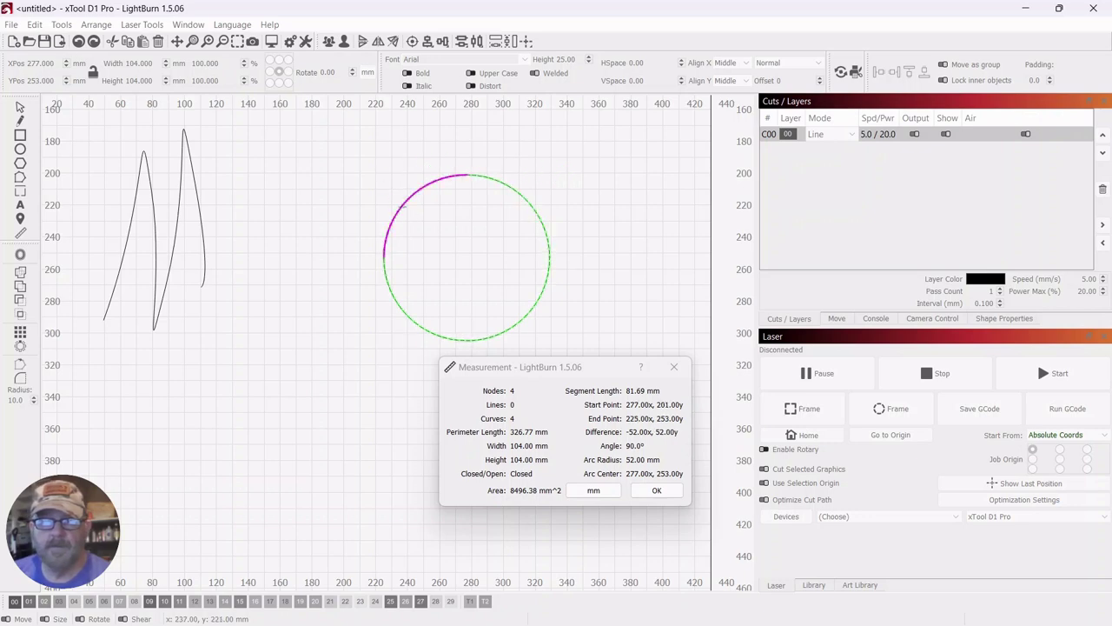
left_click(404, 312)
left_click(523, 318)
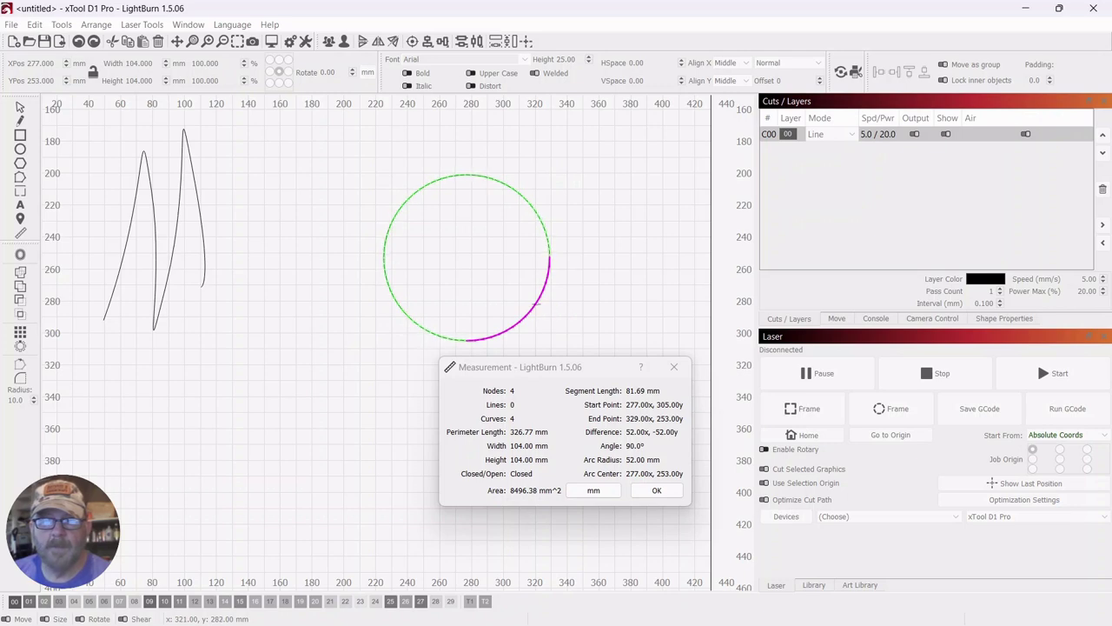
left_click(649, 490)
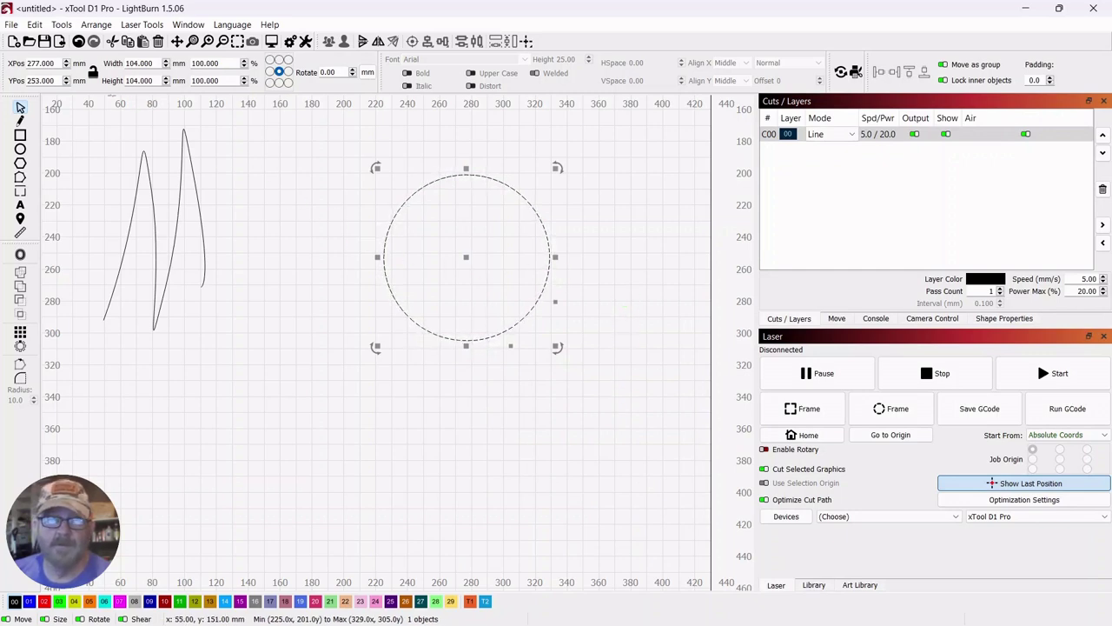
Break the circle into four arcs and pull the top-right and bottom-left arcs outward
left_click(60, 27)
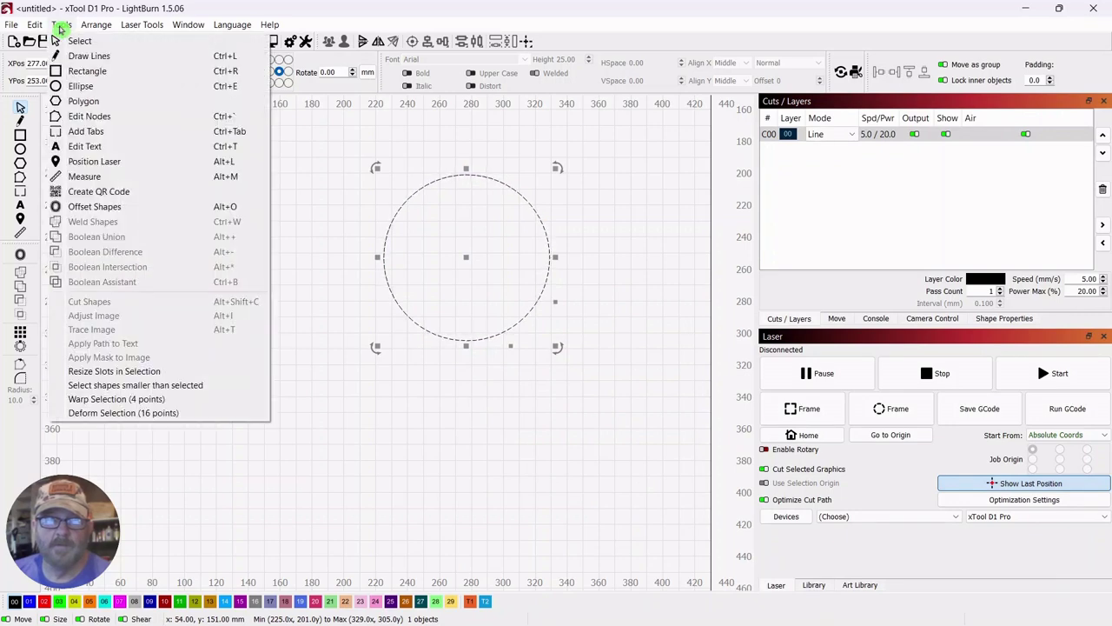
mouse_move(91, 30)
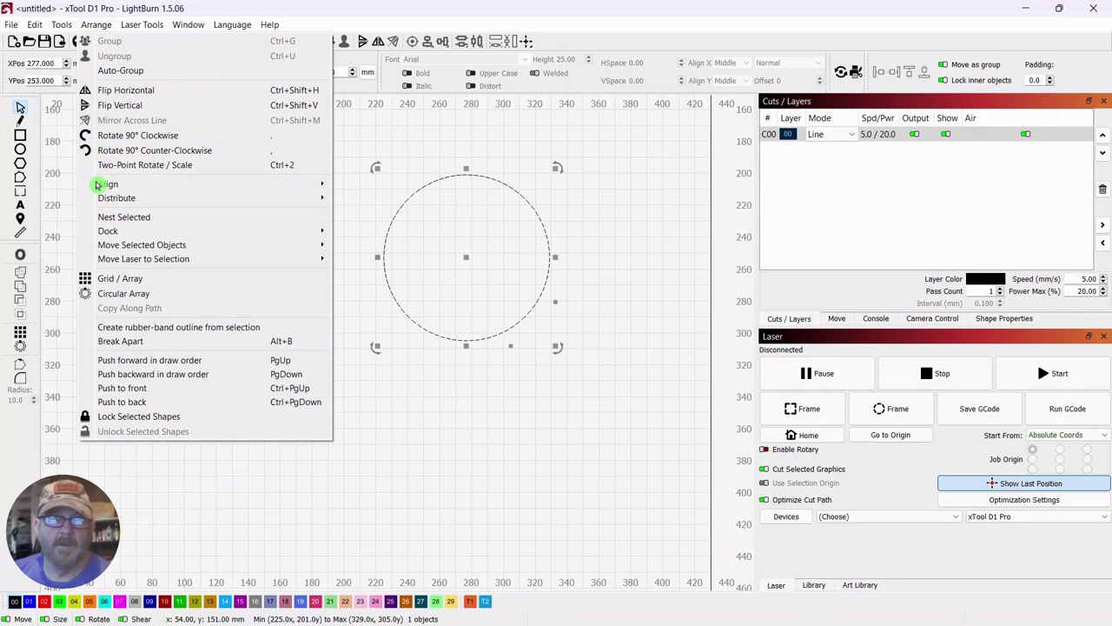
left_click(115, 345)
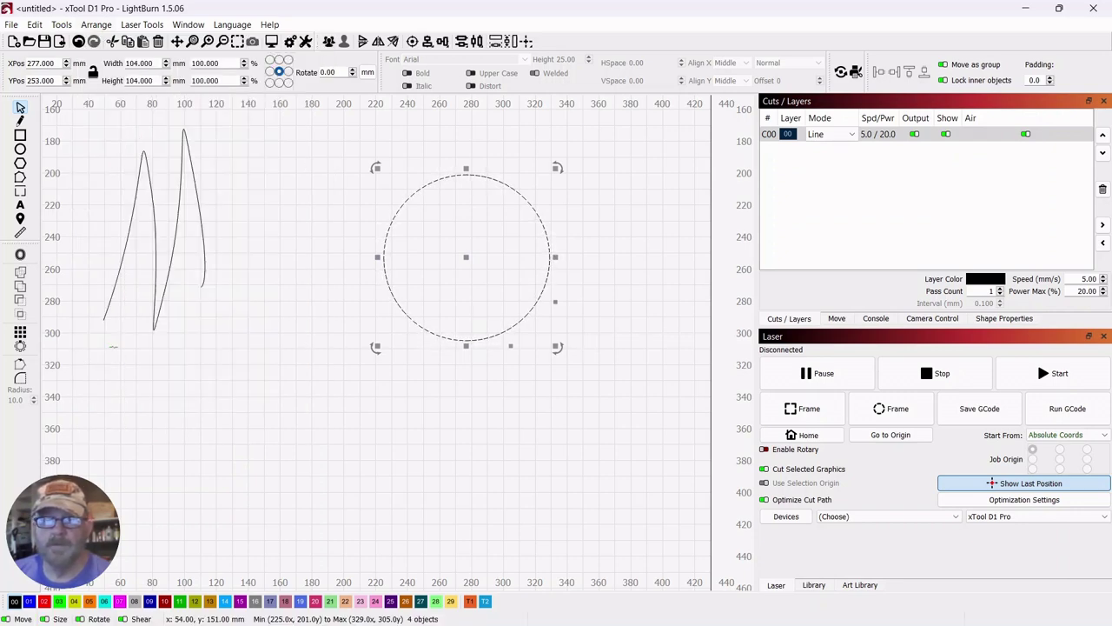
left_click(447, 441)
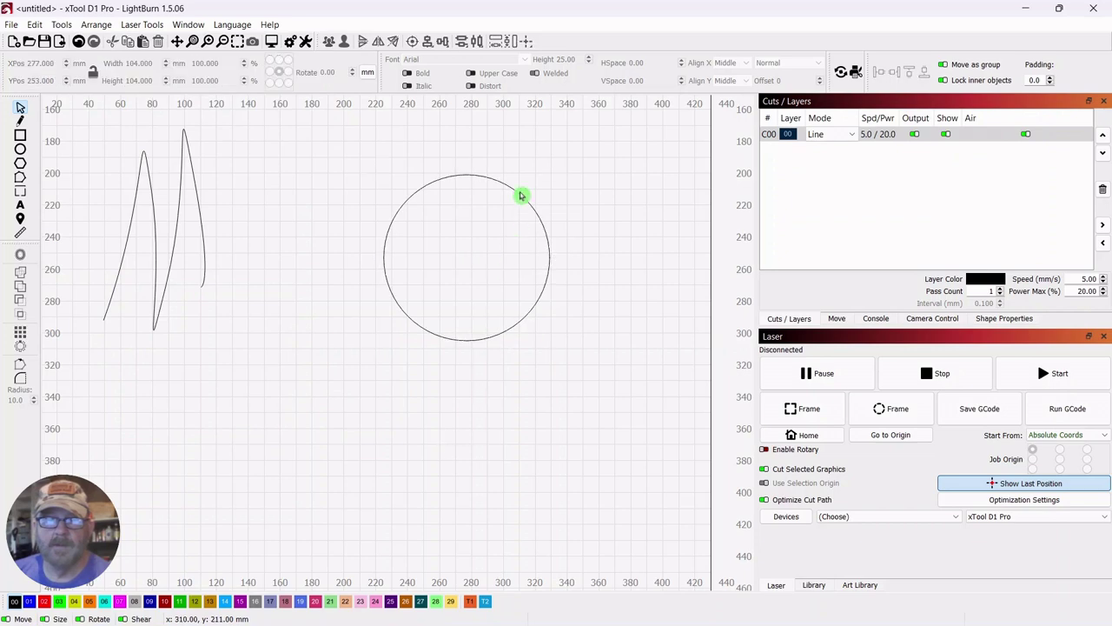
left_click_drag(520, 192, 547, 177)
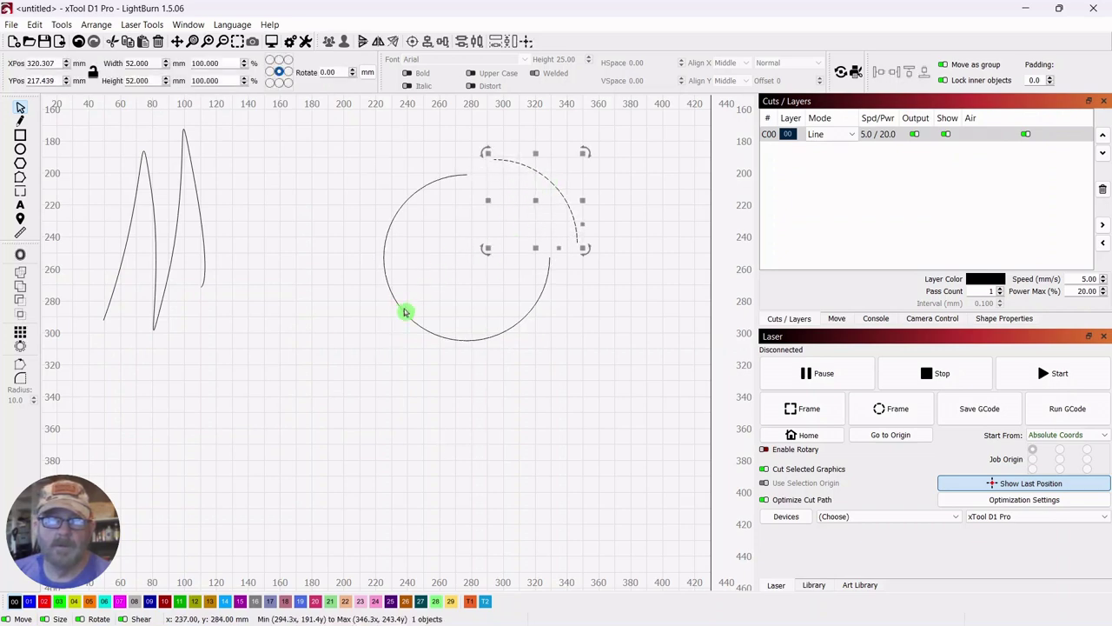
left_click_drag(404, 312, 388, 321)
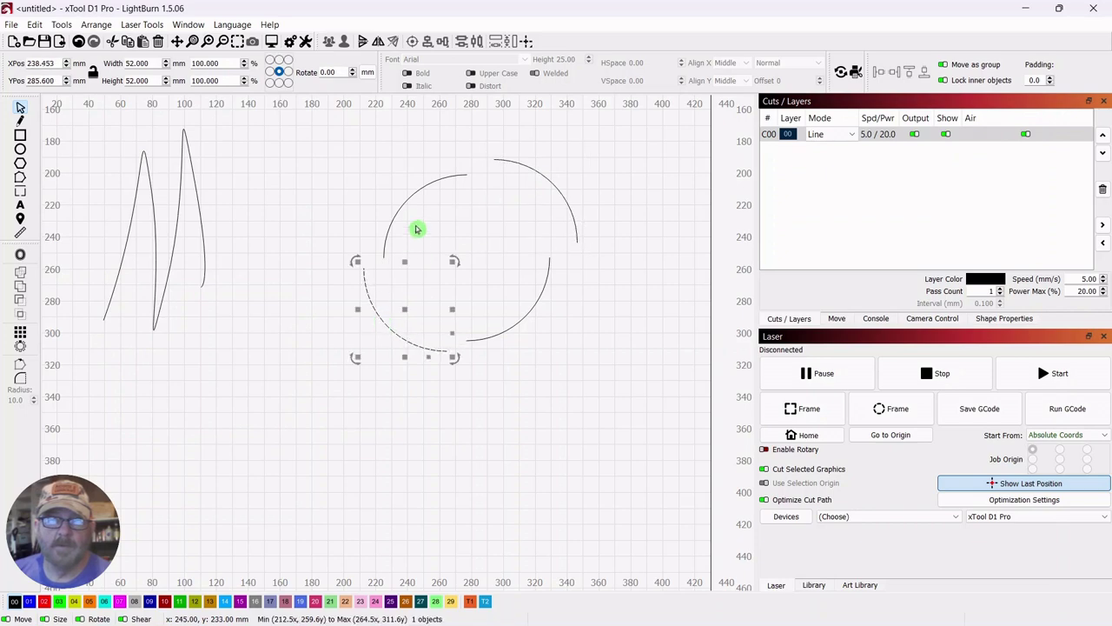
left_click(562, 348)
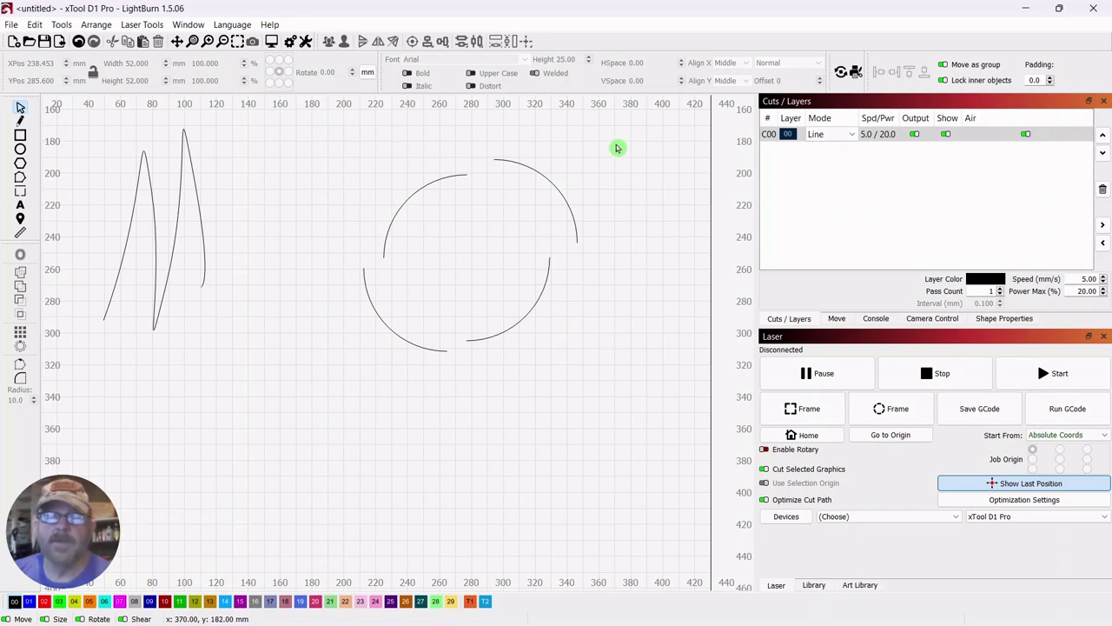
Scale the four arcs together to about 91.8 × 82.4 mm and move them left
left_click_drag(615, 150, 307, 420)
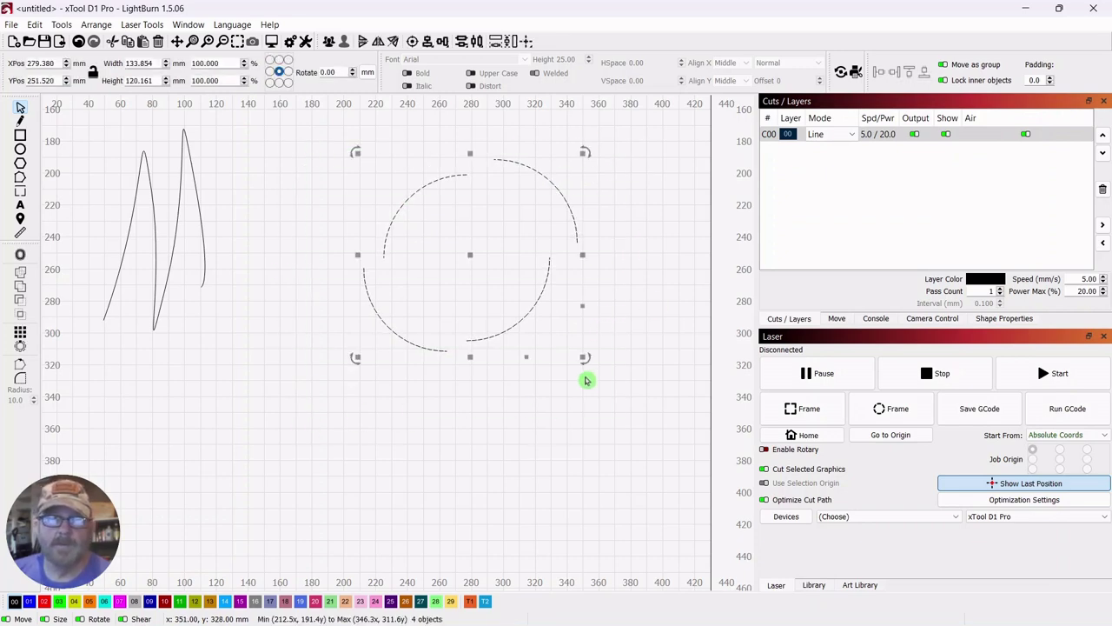
left_click_drag(584, 356, 494, 286)
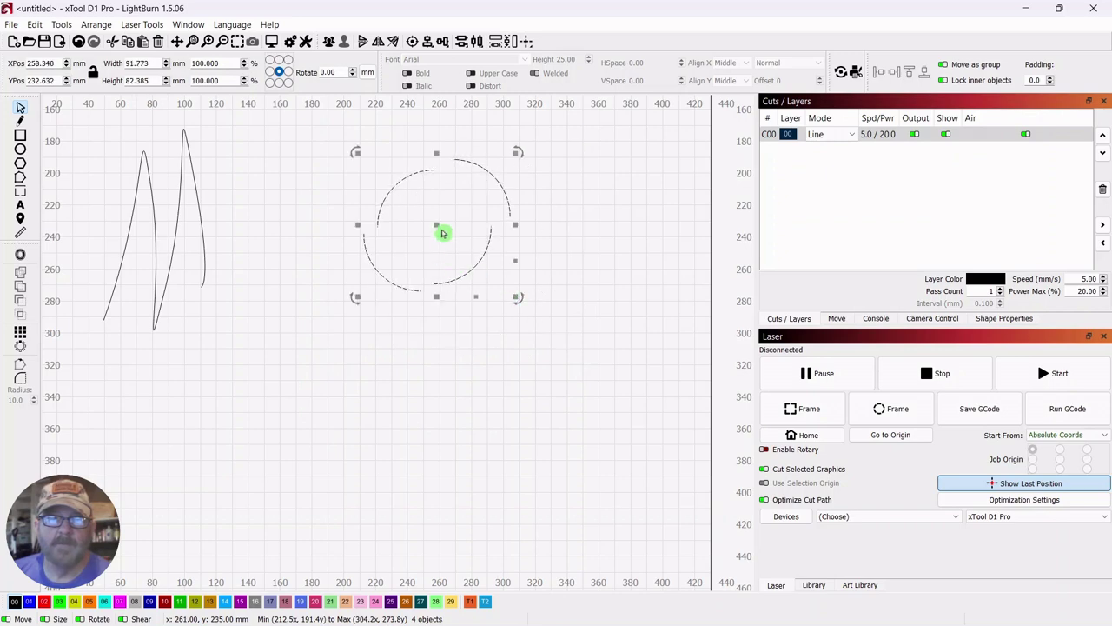
left_click_drag(442, 231, 334, 217)
left_click(524, 274)
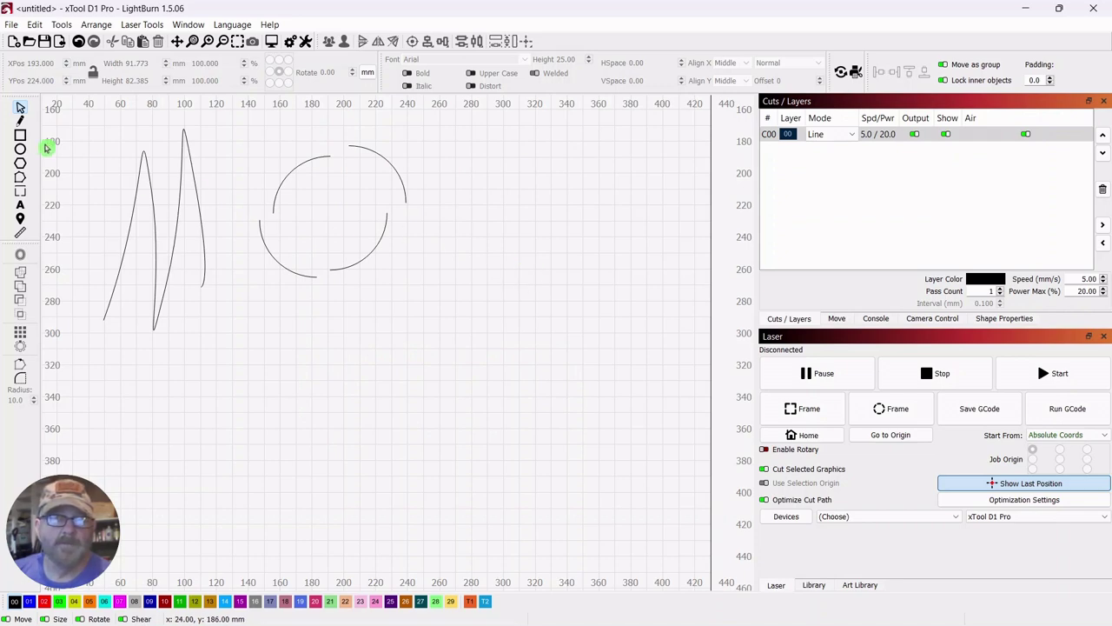
left_click(20, 135)
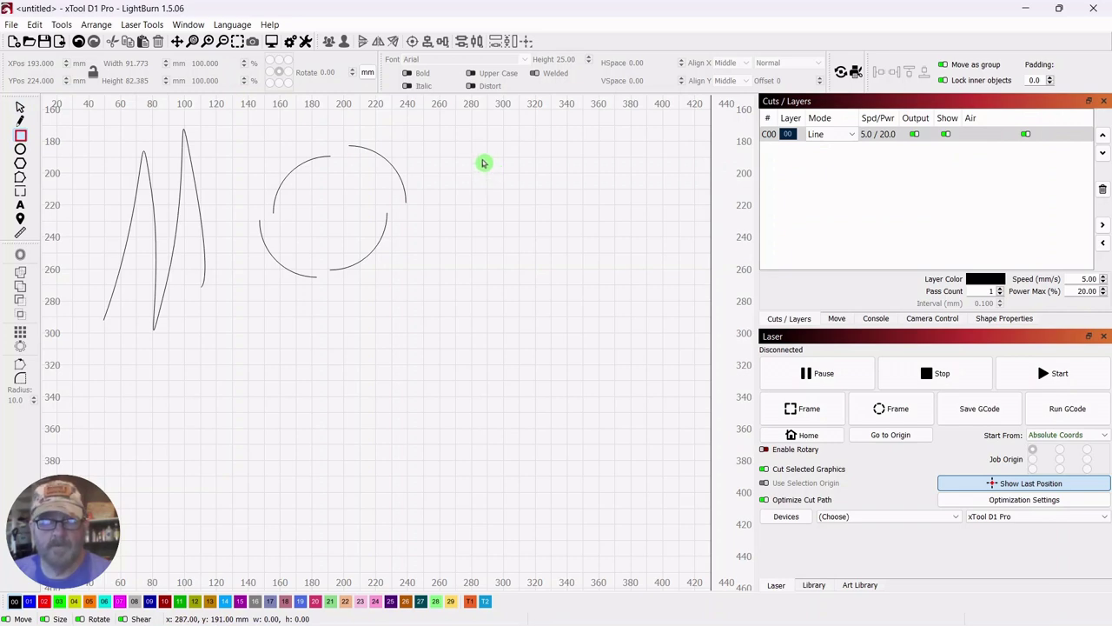
Draw a 101 × 101 mm square right of the arcs, centred near X 317, Y 261 mm
left_click_drag(482, 158, 643, 284)
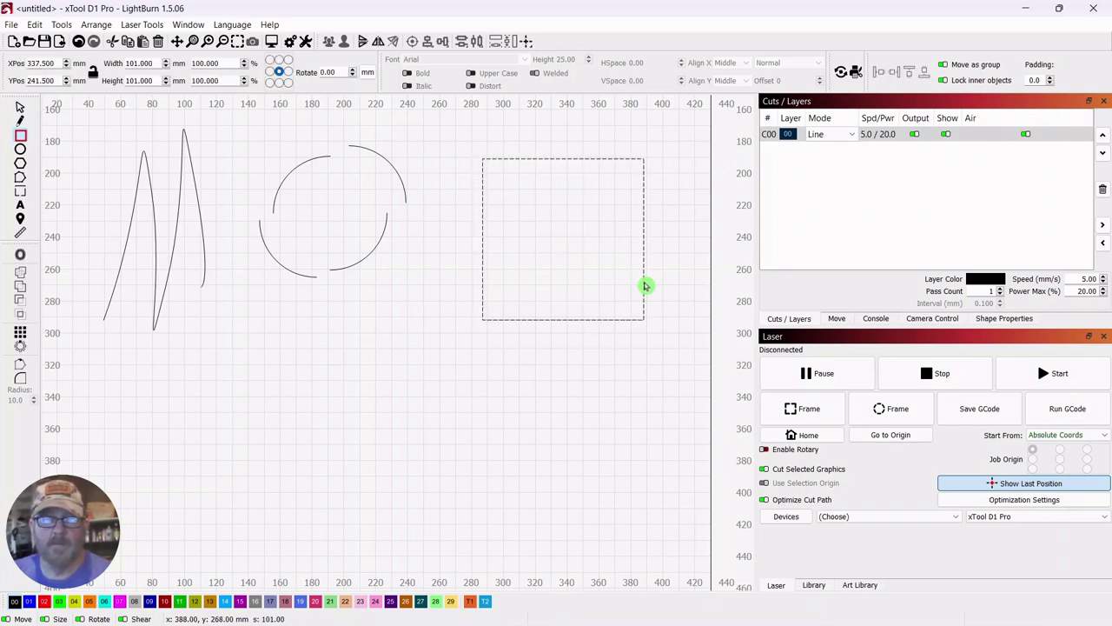
left_click(19, 109)
left_click(496, 235)
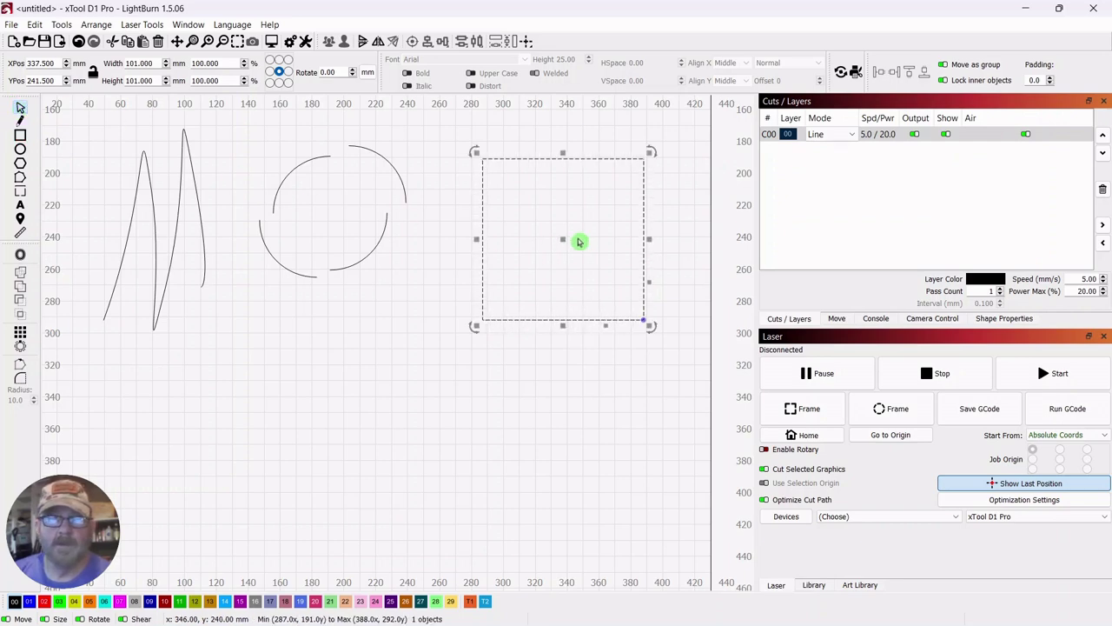
left_click_drag(566, 235, 529, 276)
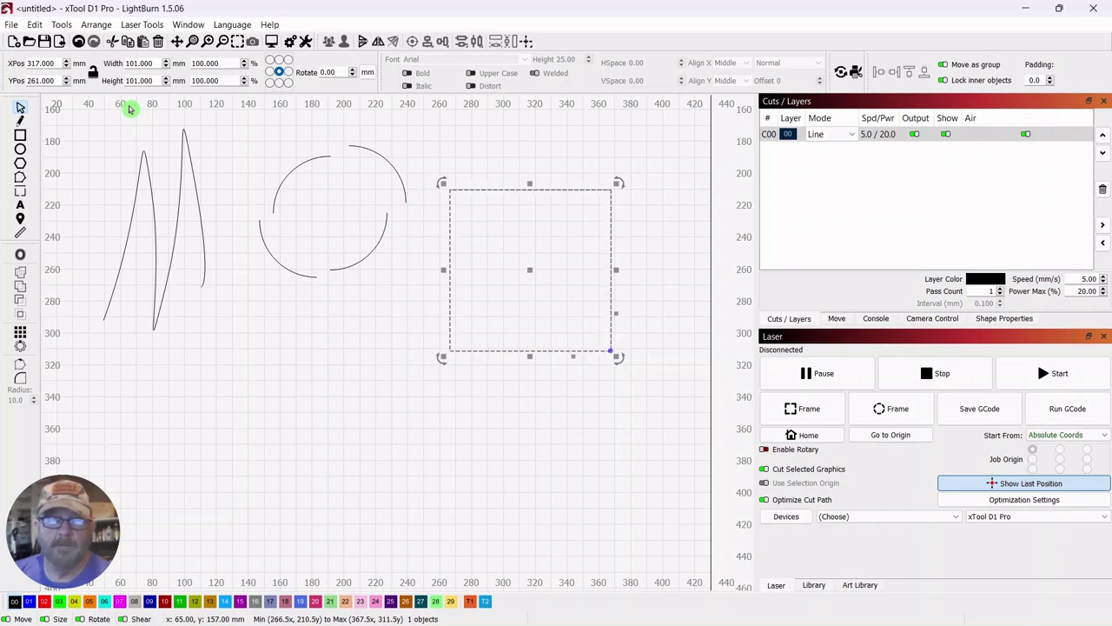
left_click(331, 355)
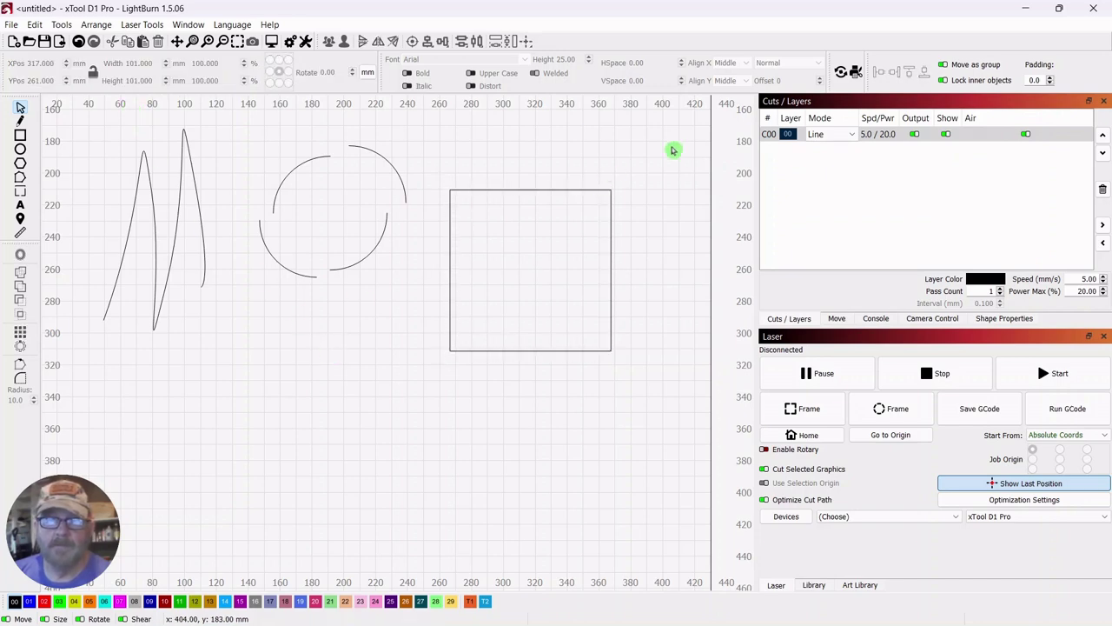
left_click_drag(673, 148, 472, 299)
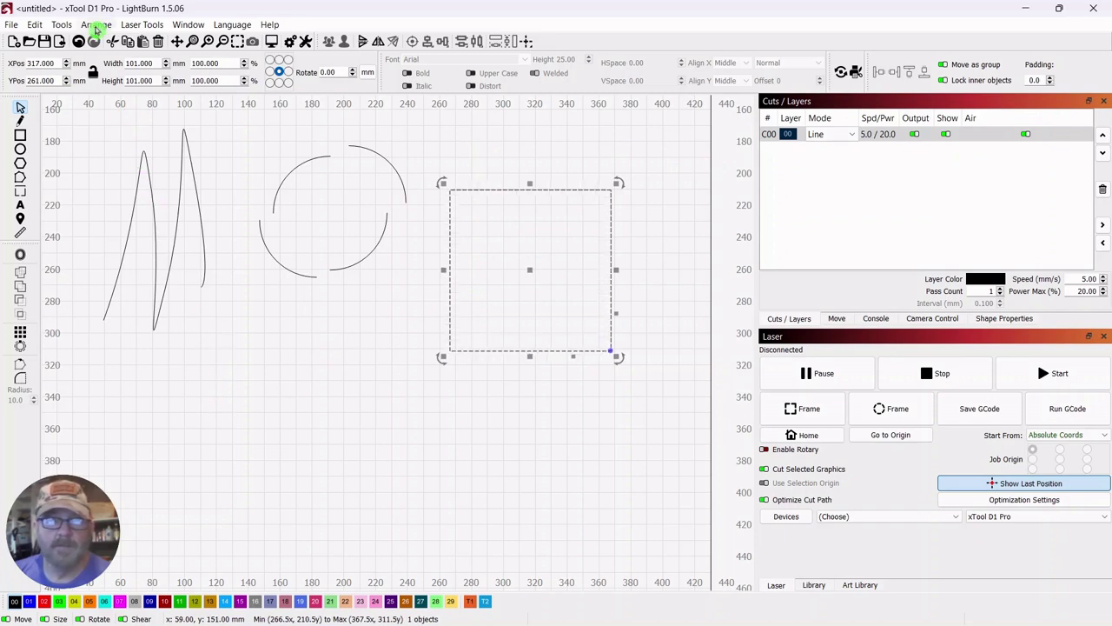
left_click(63, 26)
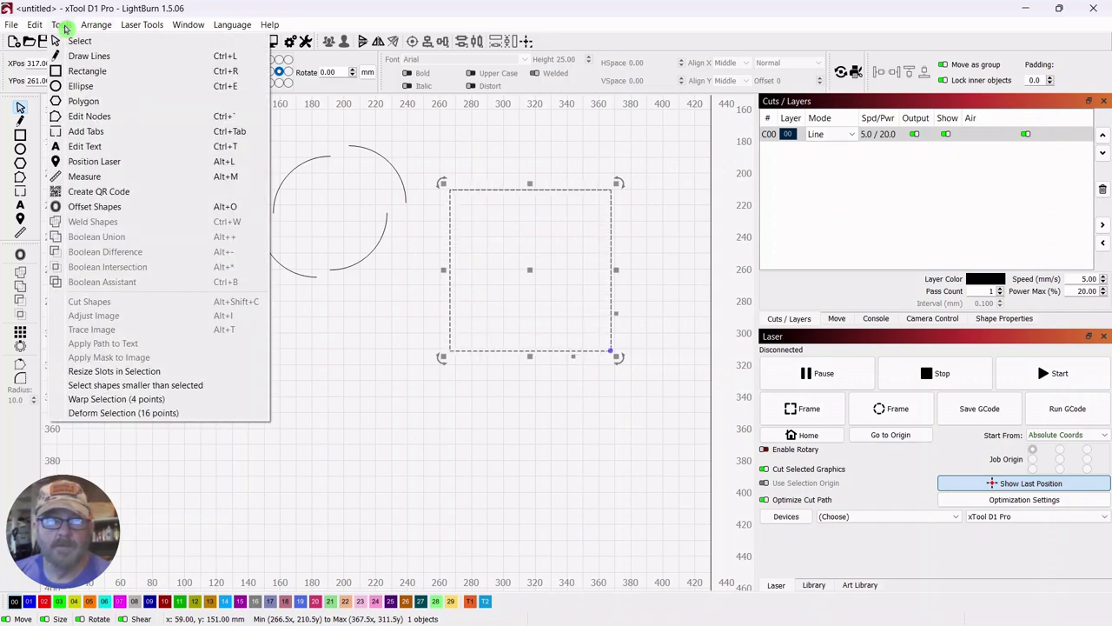
left_click(92, 401)
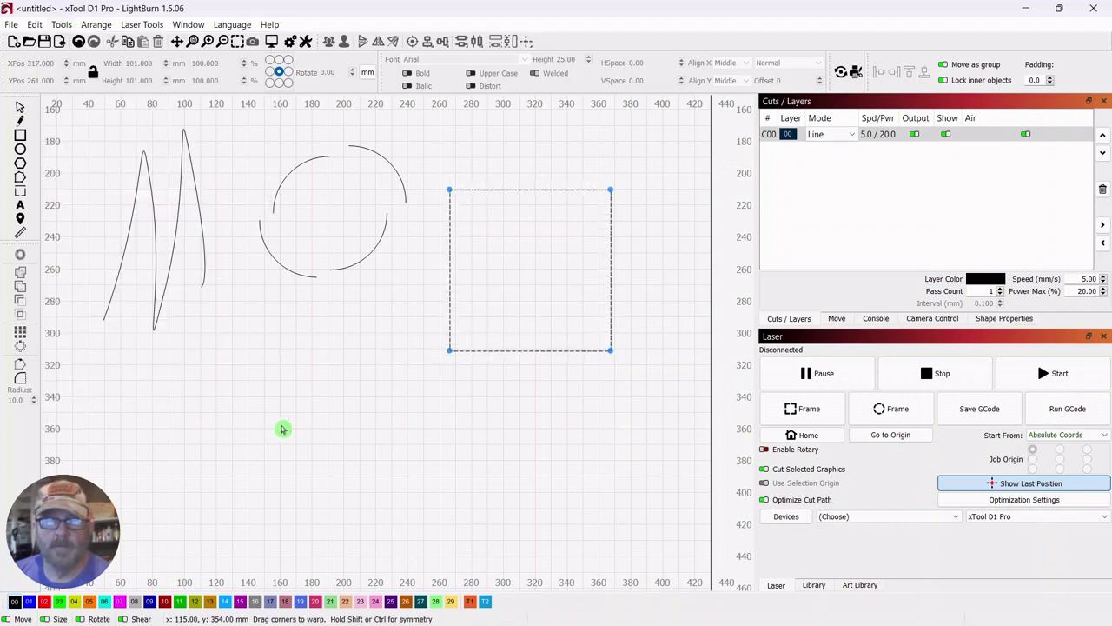
left_click_drag(450, 190, 494, 233)
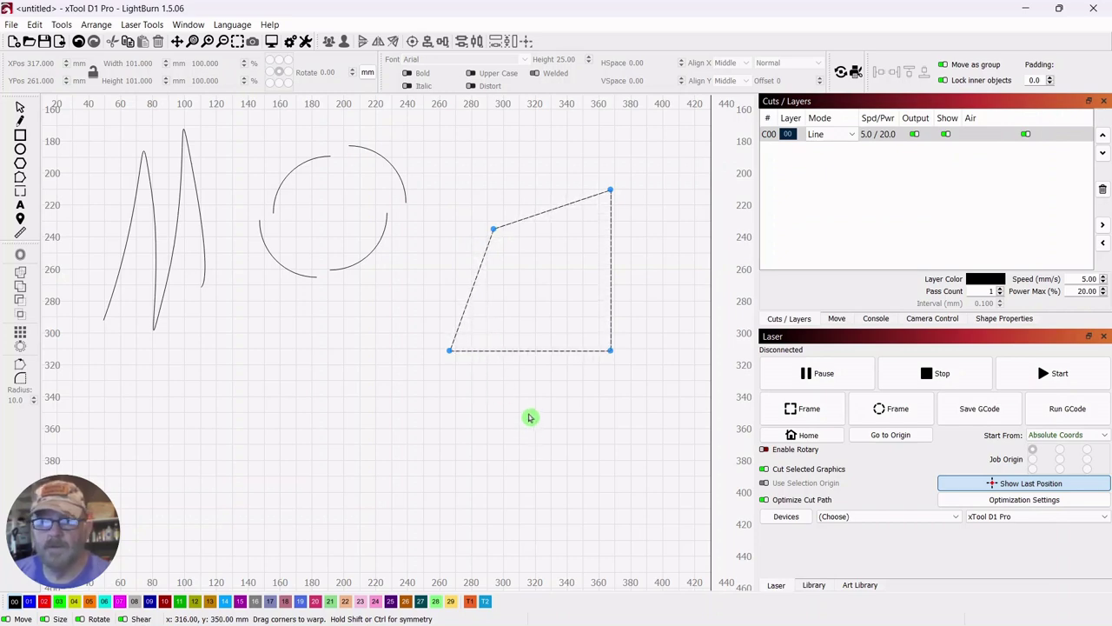
left_click(20, 109)
left_click(301, 420)
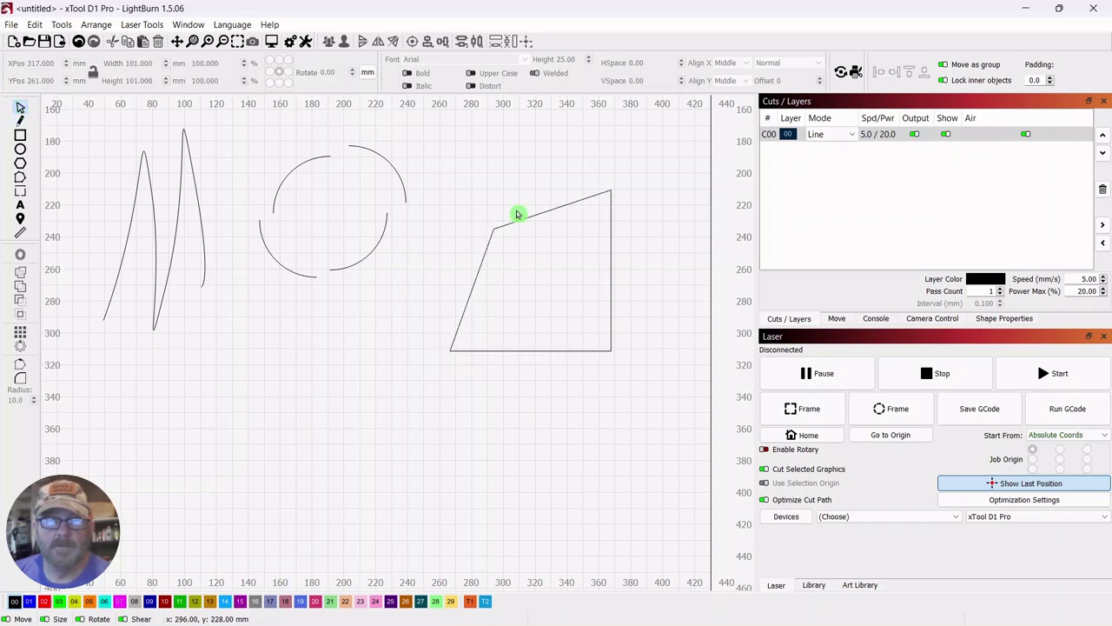
left_click_drag(691, 152, 539, 261)
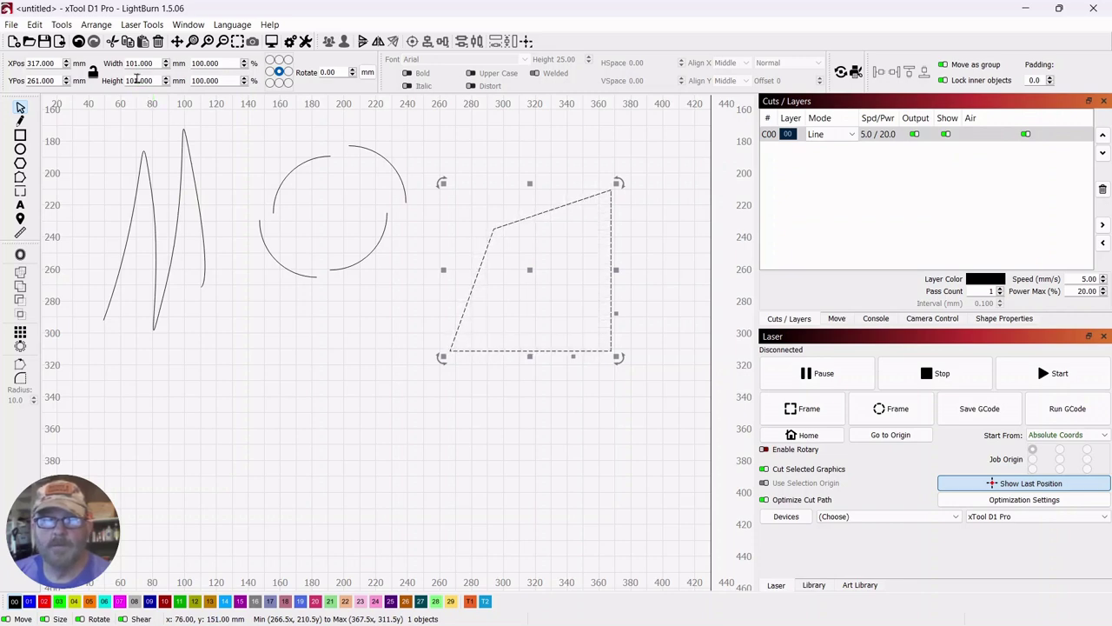
left_click(410, 419)
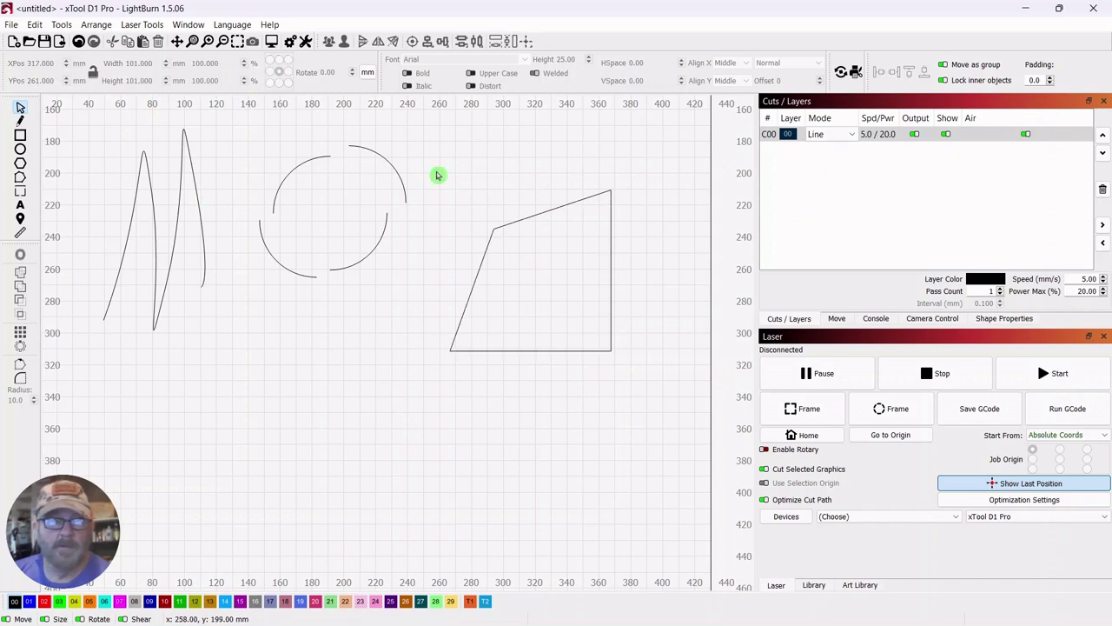
left_click(20, 236)
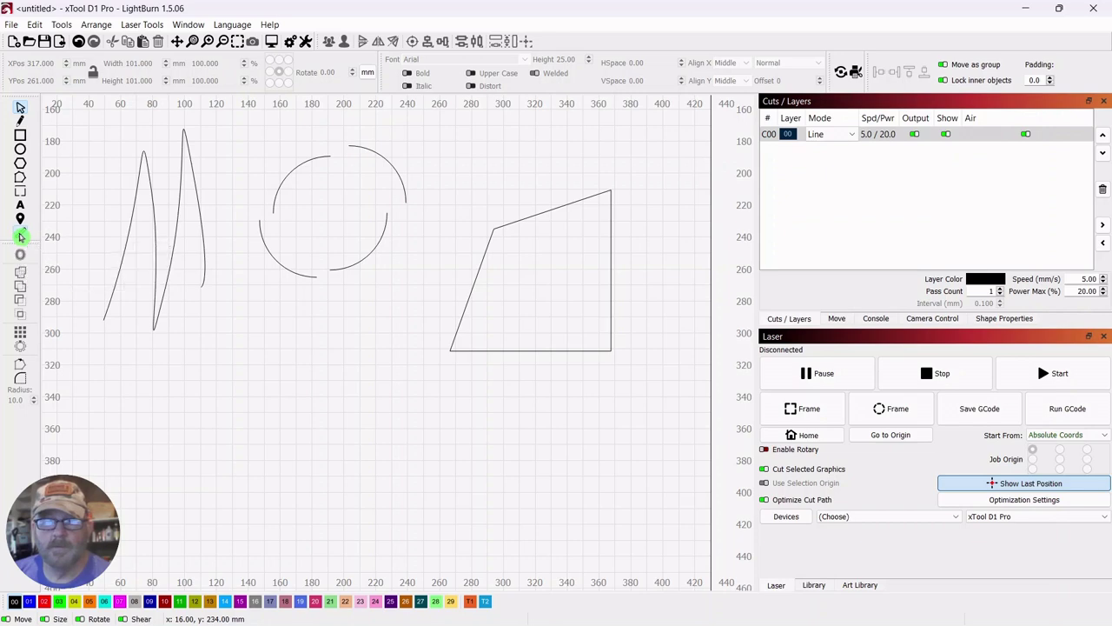
left_click_drag(543, 376, 296, 377)
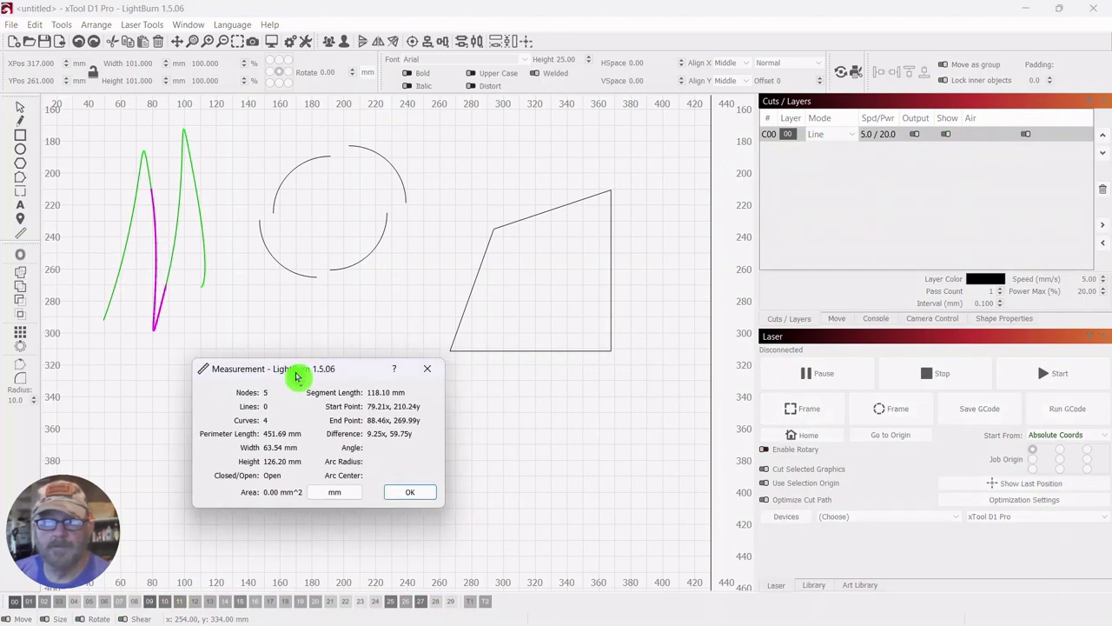
left_click(389, 161)
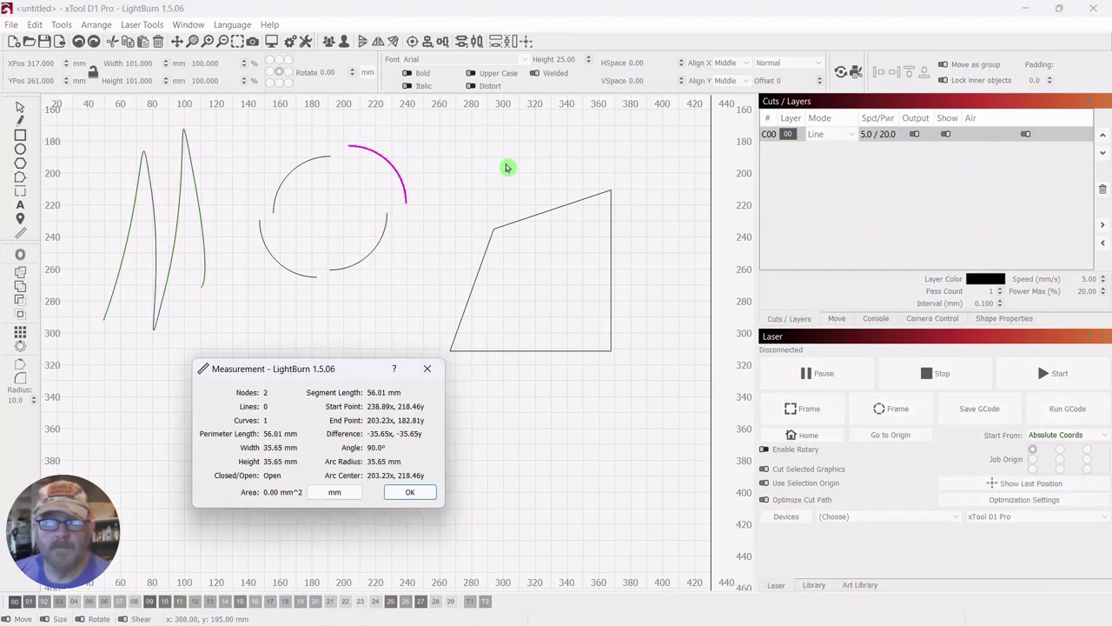
left_click(611, 287)
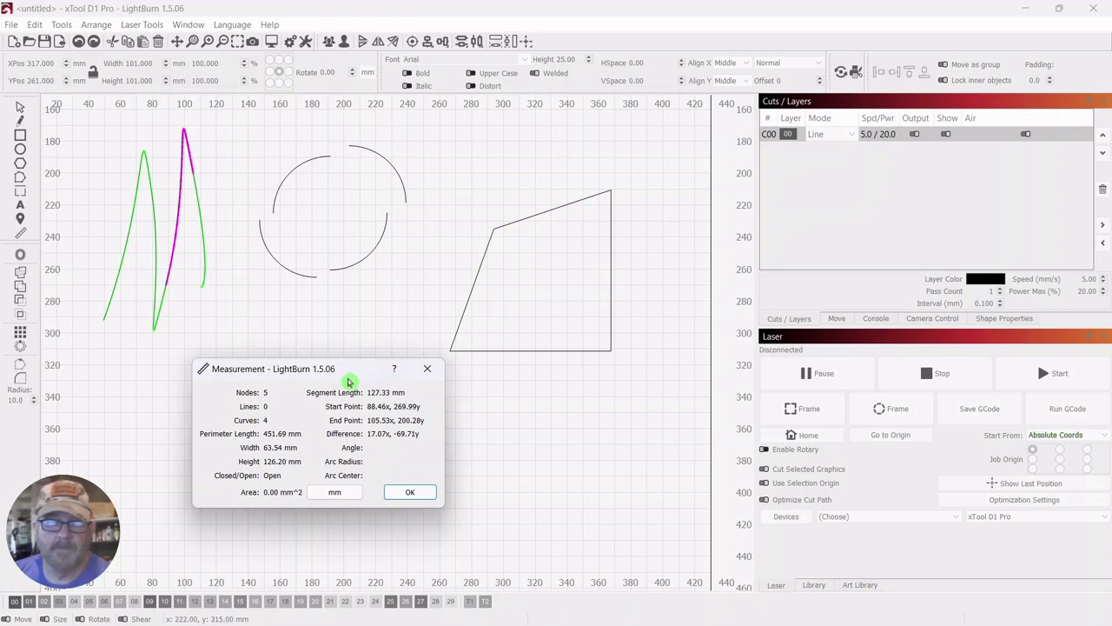
left_click_drag(350, 372, 334, 329)
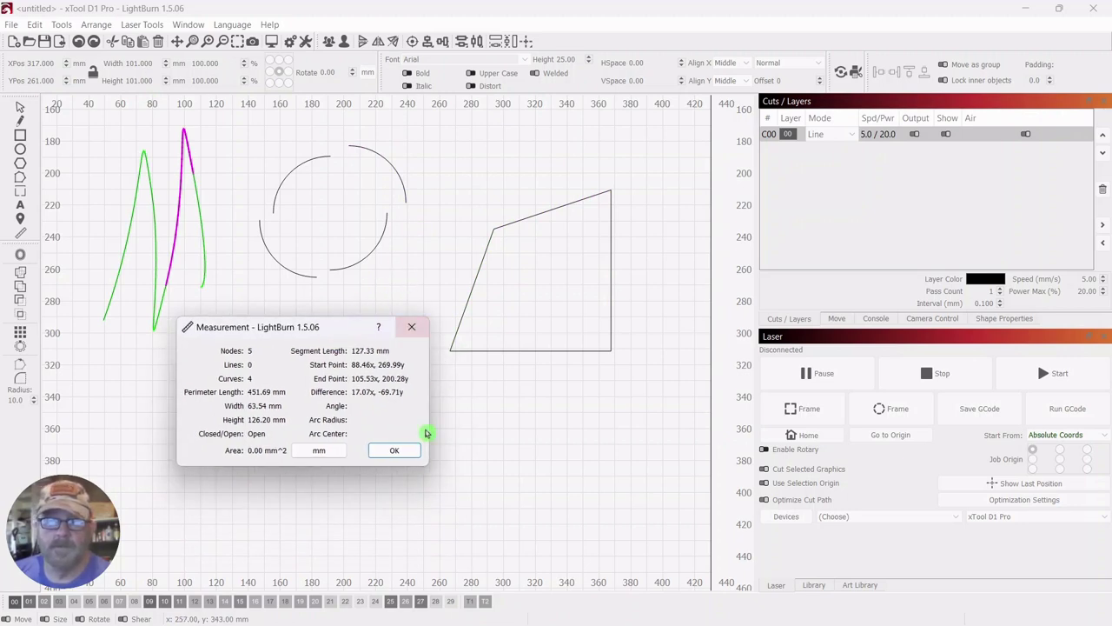
left_click(400, 450)
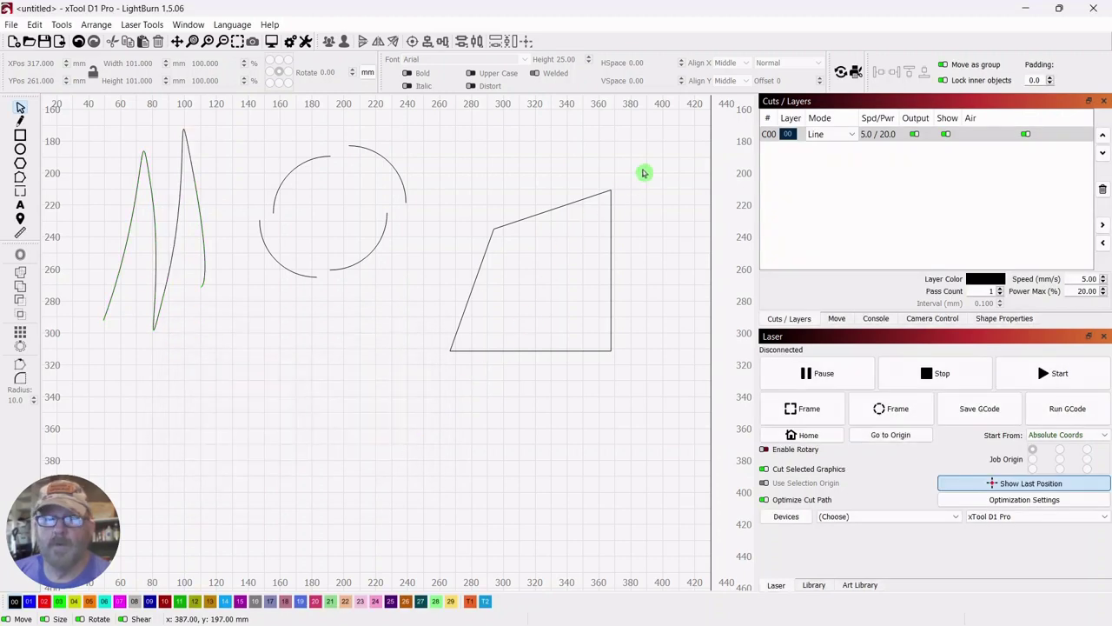
Shrink the quadrilateral by about 15% and move it up and to the right
left_click_drag(643, 167, 450, 386)
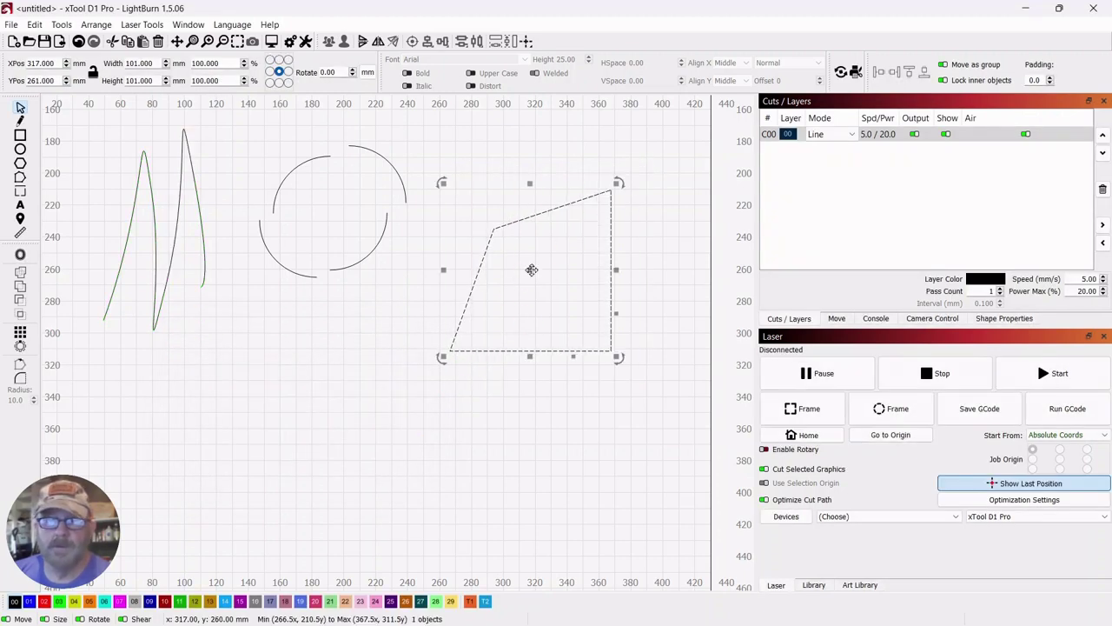
left_click_drag(529, 266, 519, 225)
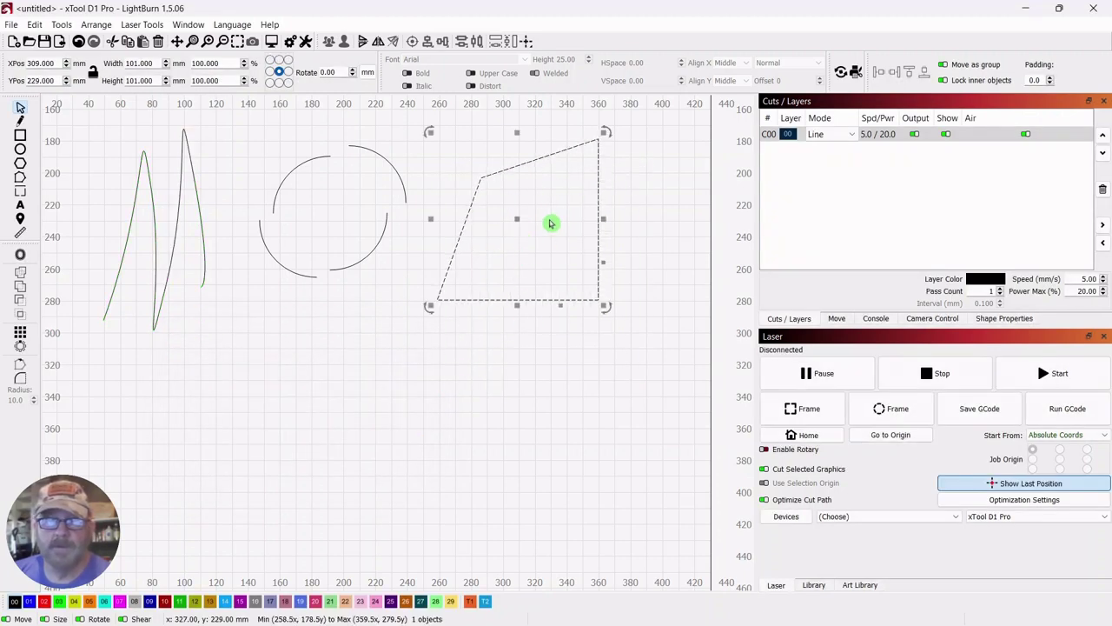
left_click(663, 206)
left_click(598, 164)
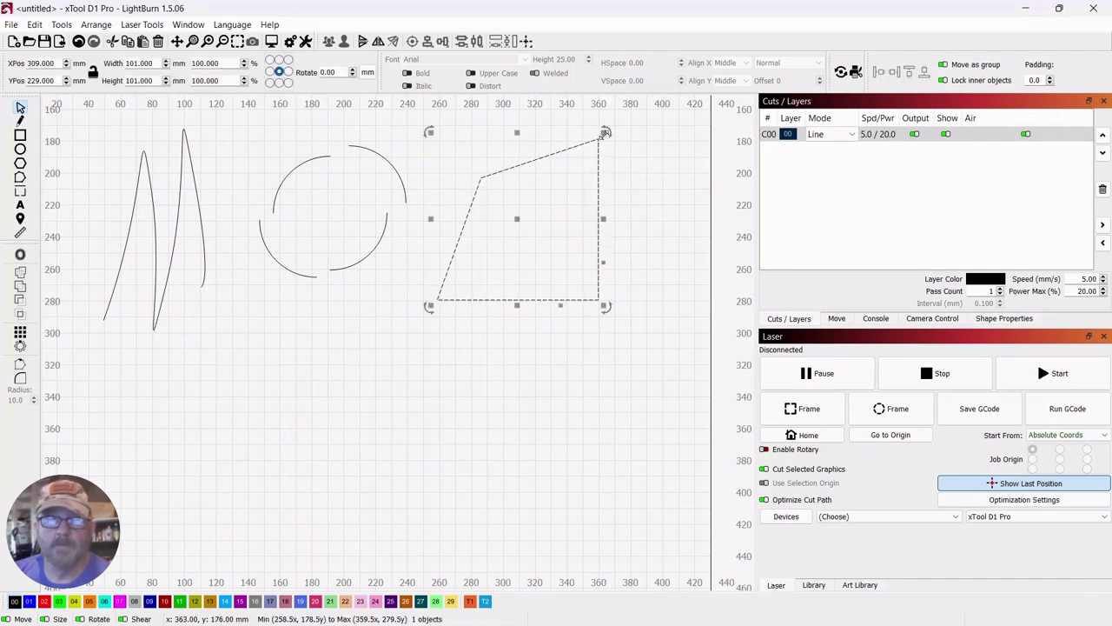
left_click_drag(604, 137, 580, 158)
left_click_drag(506, 233, 581, 211)
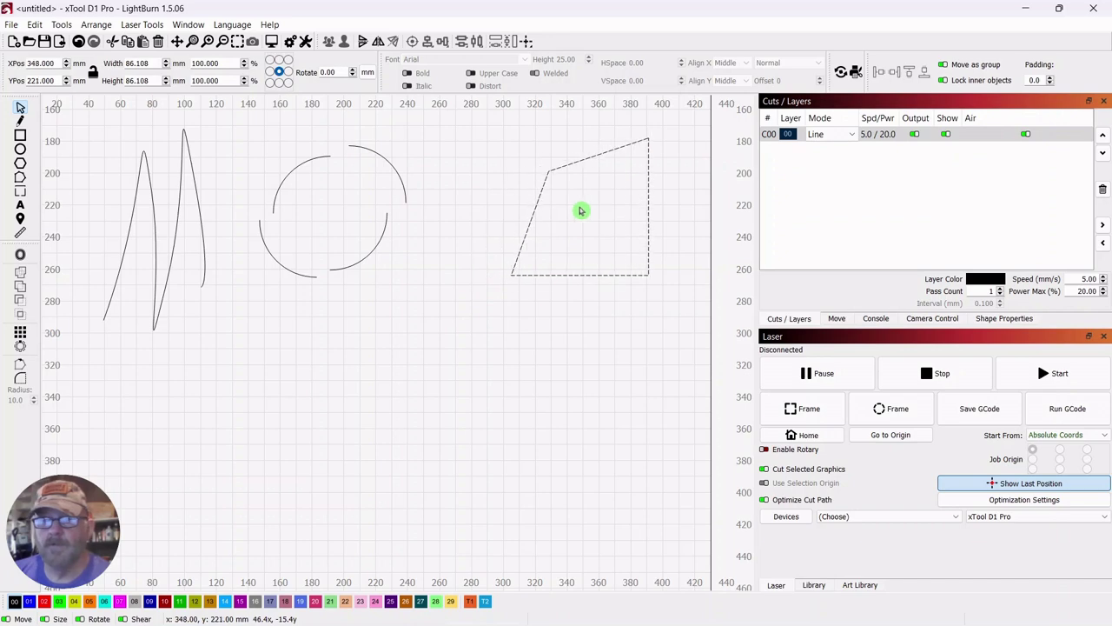
left_click(456, 180)
Shift the four broken-circle arcs slightly to the right
left_click_drag(444, 144, 243, 301)
left_click_drag(330, 205, 363, 217)
left_click(392, 392)
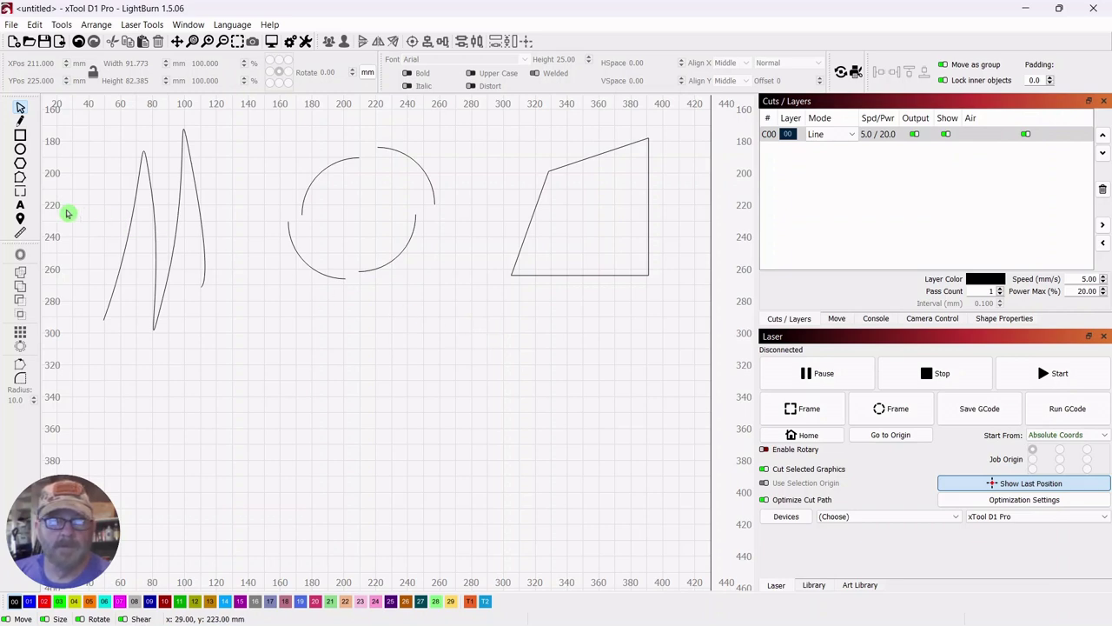
left_click(21, 236)
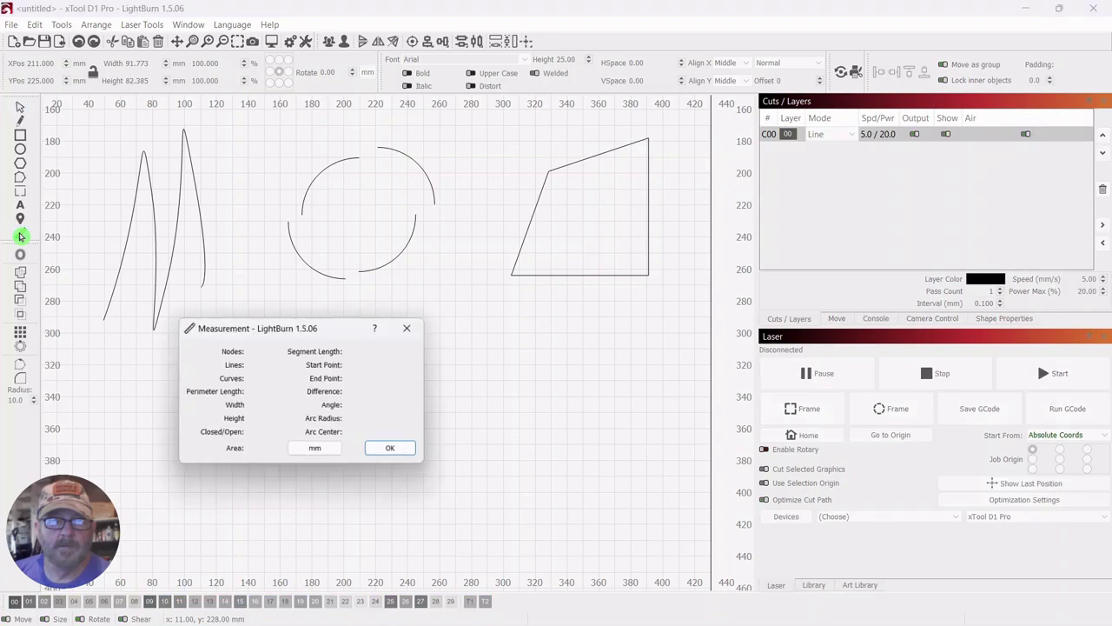
left_click_drag(322, 327, 346, 319)
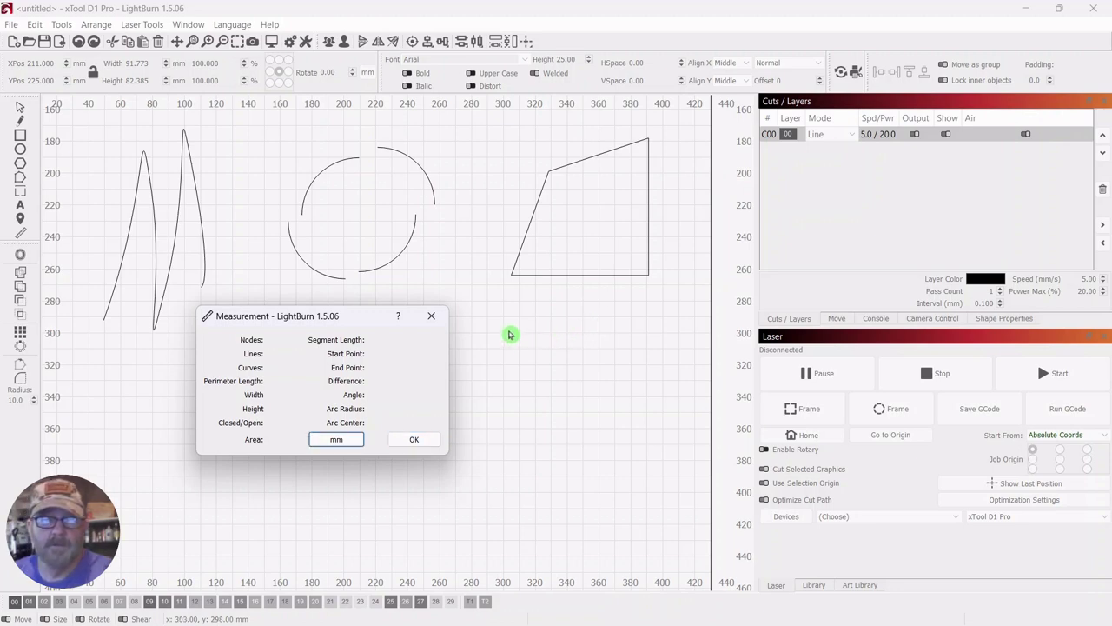
left_click_drag(520, 318, 350, 232)
left_click(357, 272)
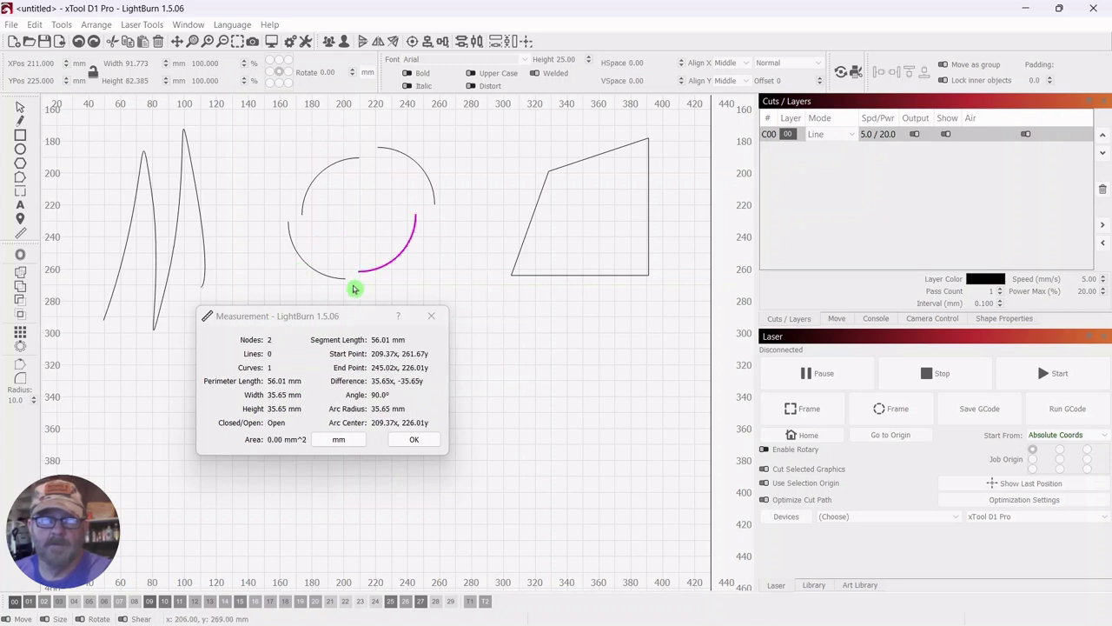
left_click(340, 318)
left_click_drag(339, 318, 266, 139)
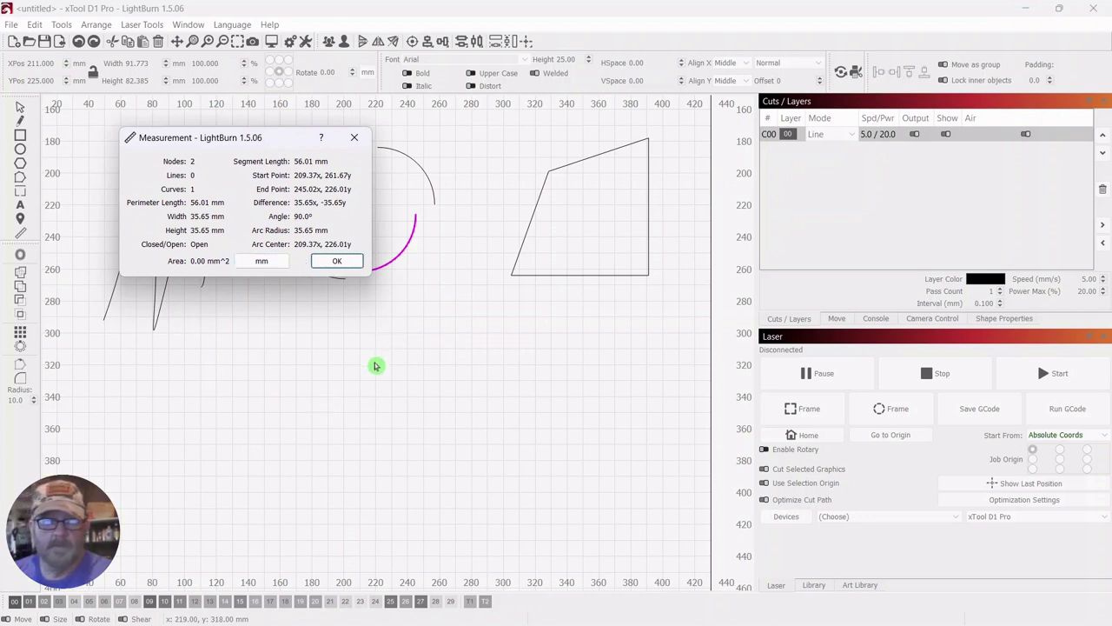
key("Tab")
key("Tab")
key("Tab")
key("Tab")
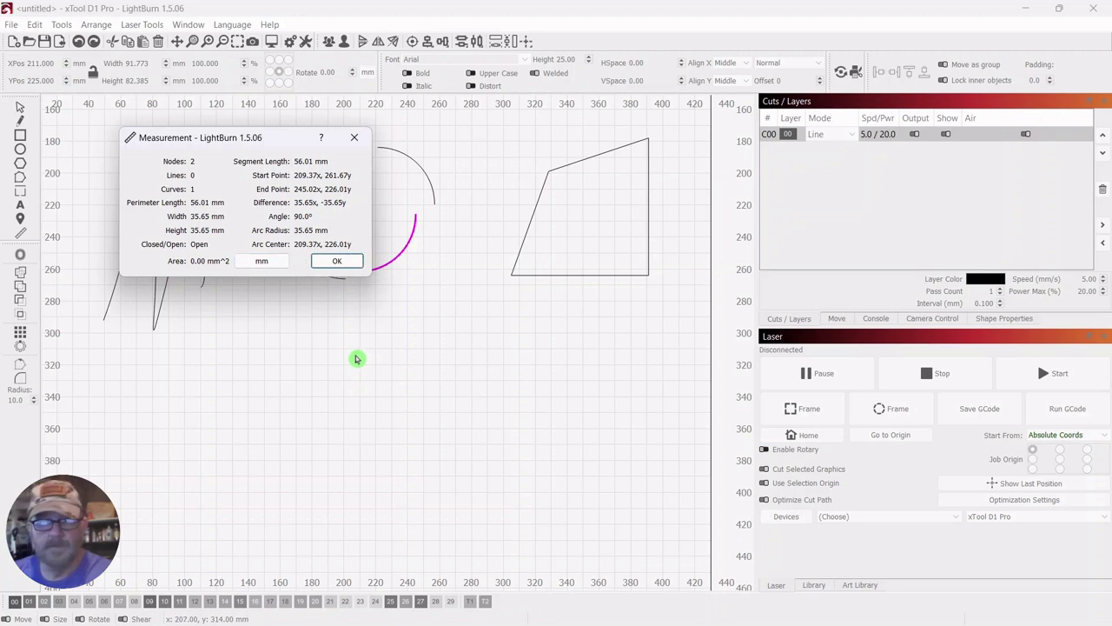
left_click_drag(355, 355, 507, 455)
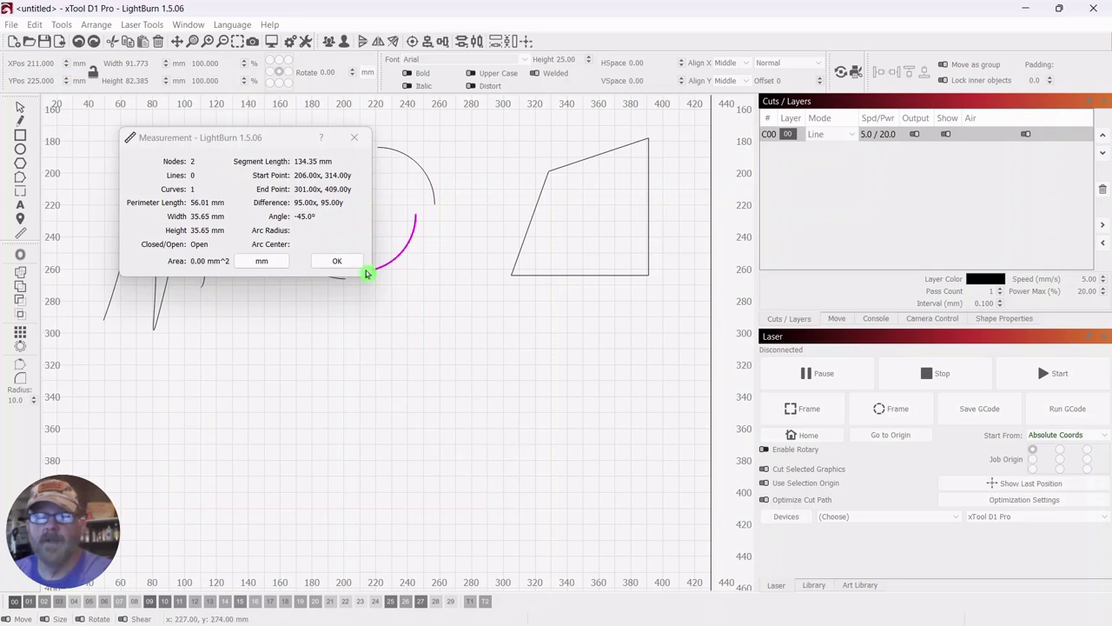
left_click(336, 260)
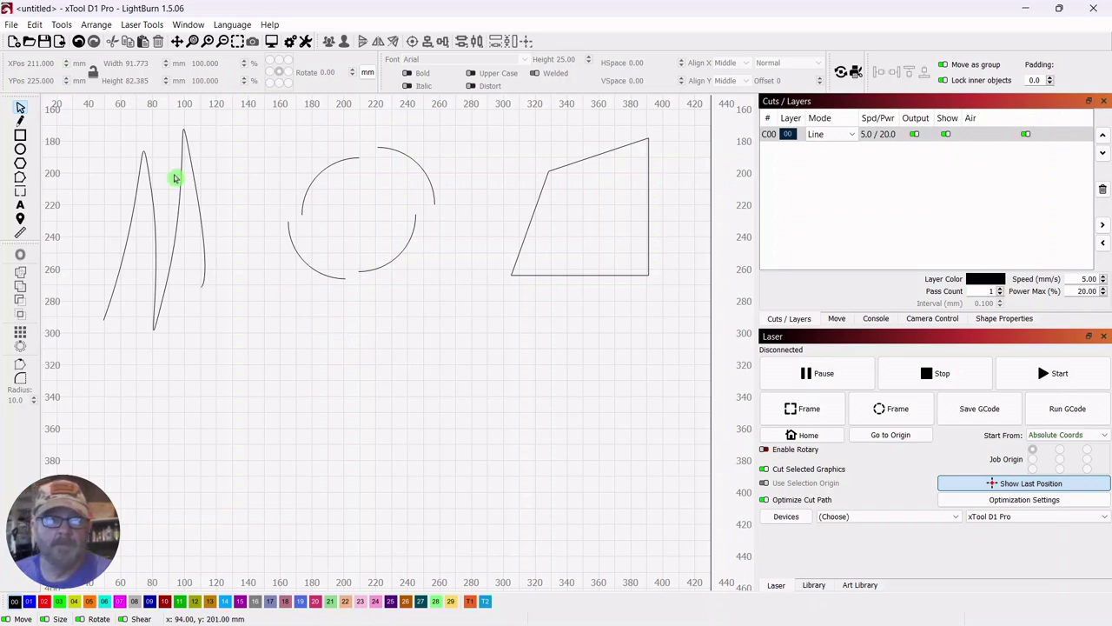
Measure the quadrilateral: closed, 4 nodes, 307.57 mm perimeter, 5505.84 mm² area
left_click(23, 236)
left_click_drag(263, 142, 243, 180)
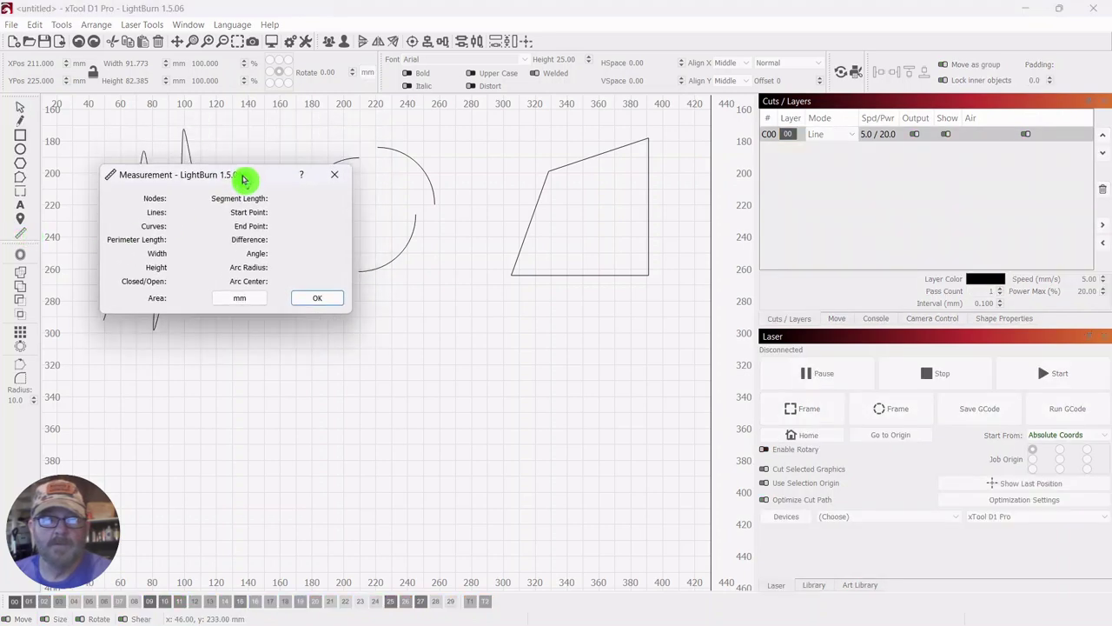
left_click(500, 308)
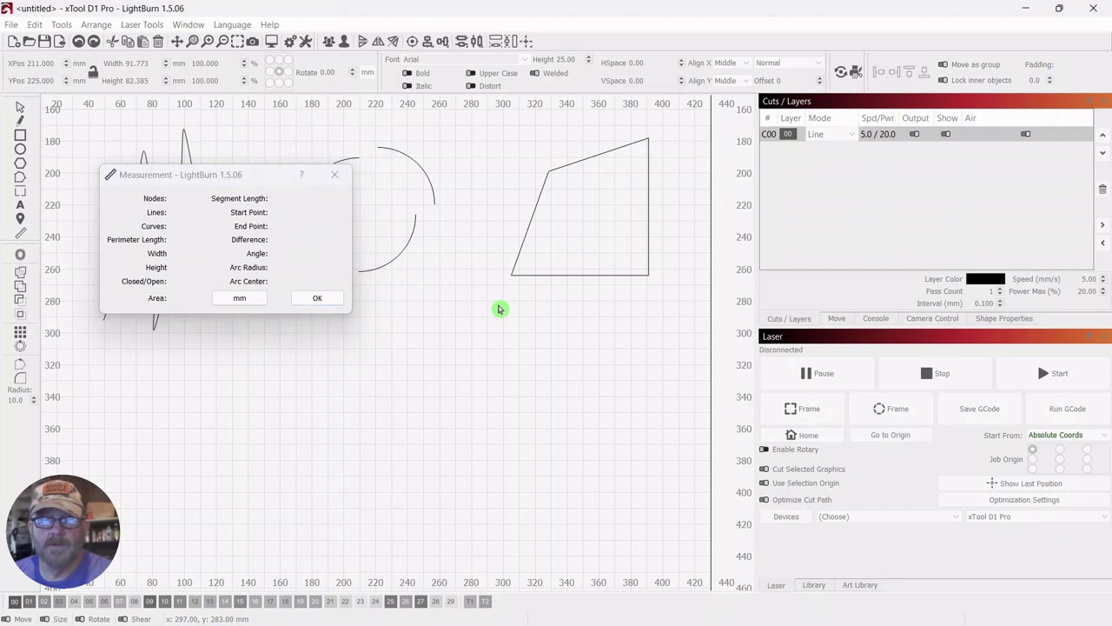
left_click_drag(499, 308, 651, 307)
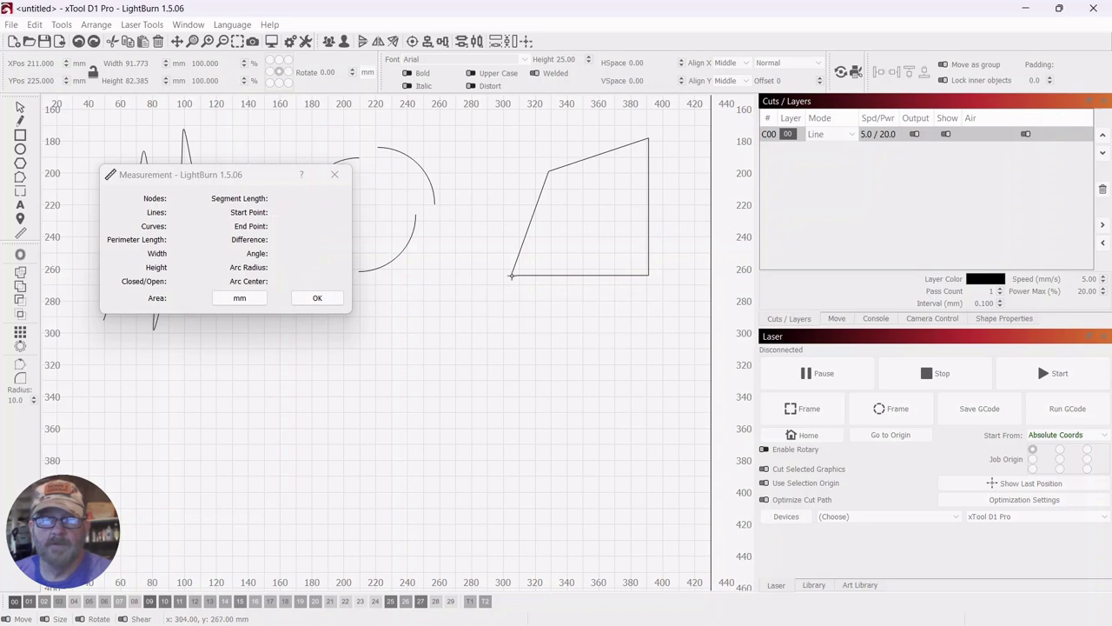
mouse_move(533, 181)
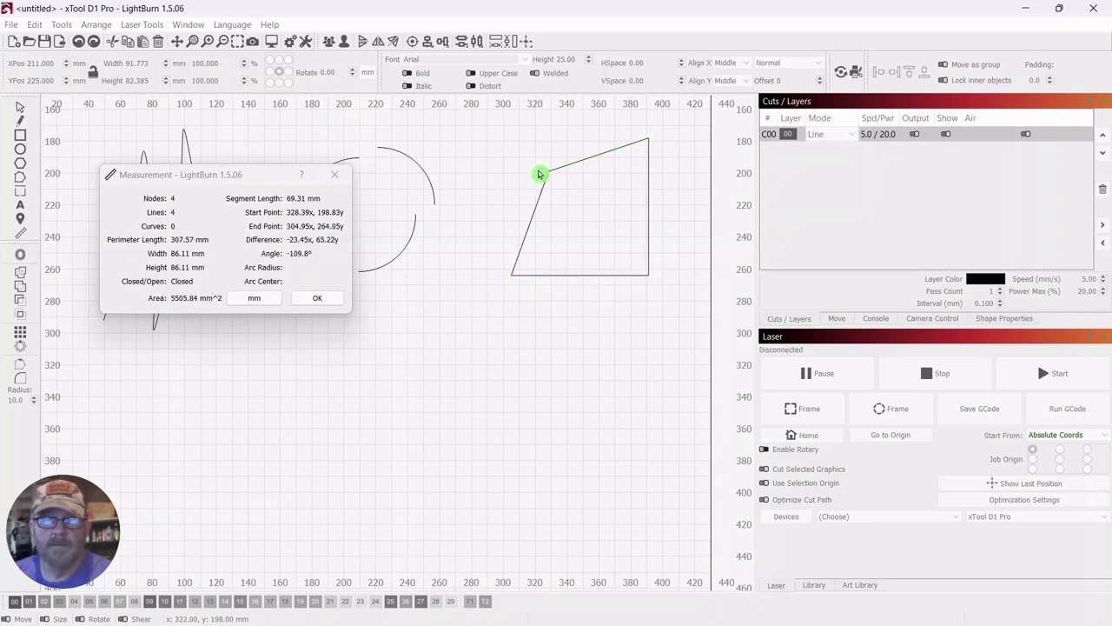
left_click_drag(539, 174, 502, 278)
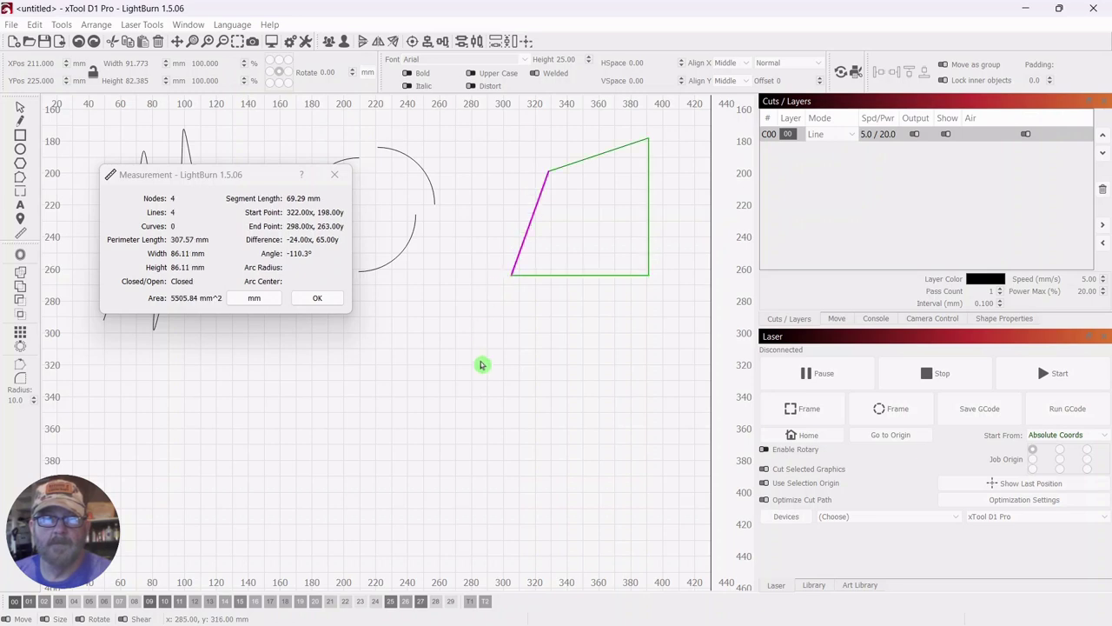
Move the readout below the shapes, then pull the DayGone name text's lower-left warp corner down
left_click_drag(217, 179, 389, 334)
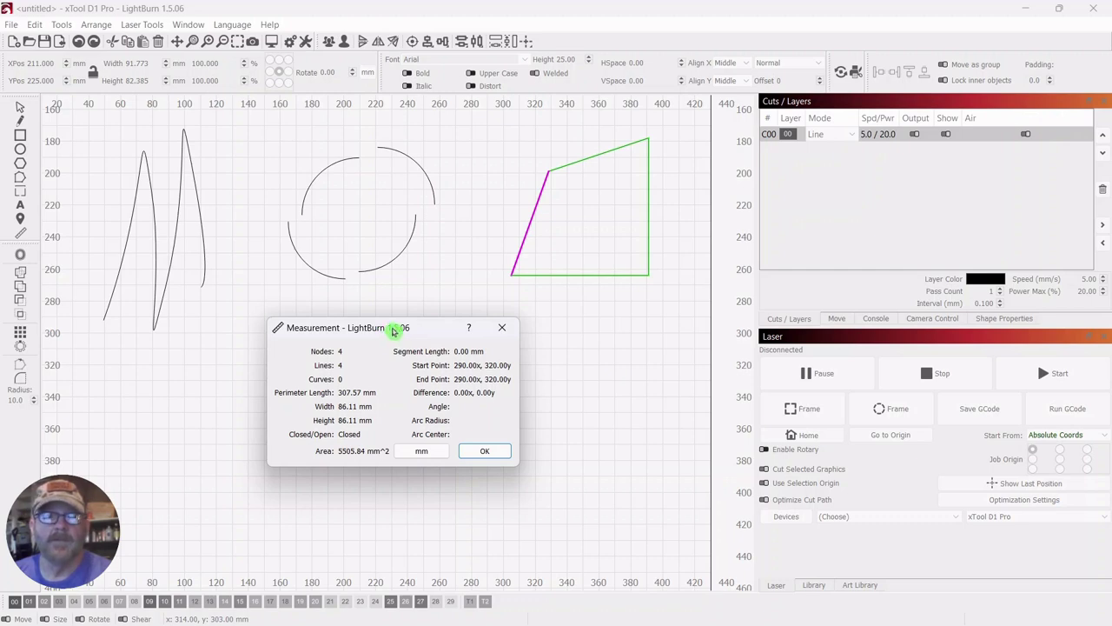
left_click_drag(394, 330, 351, 311)
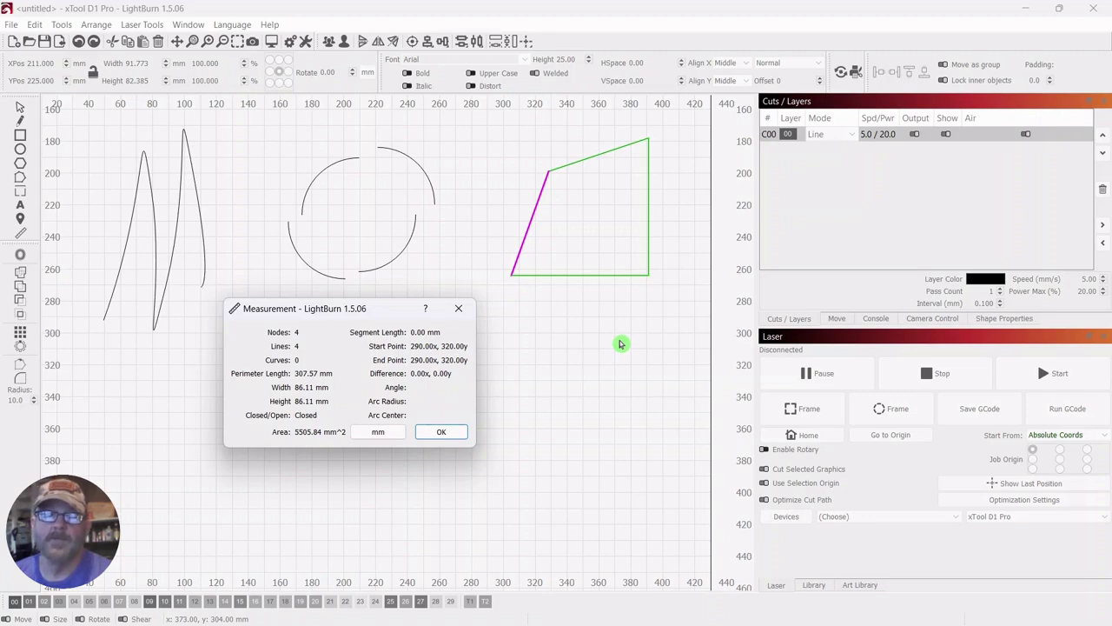
left_click_drag(362, 454, 359, 484)
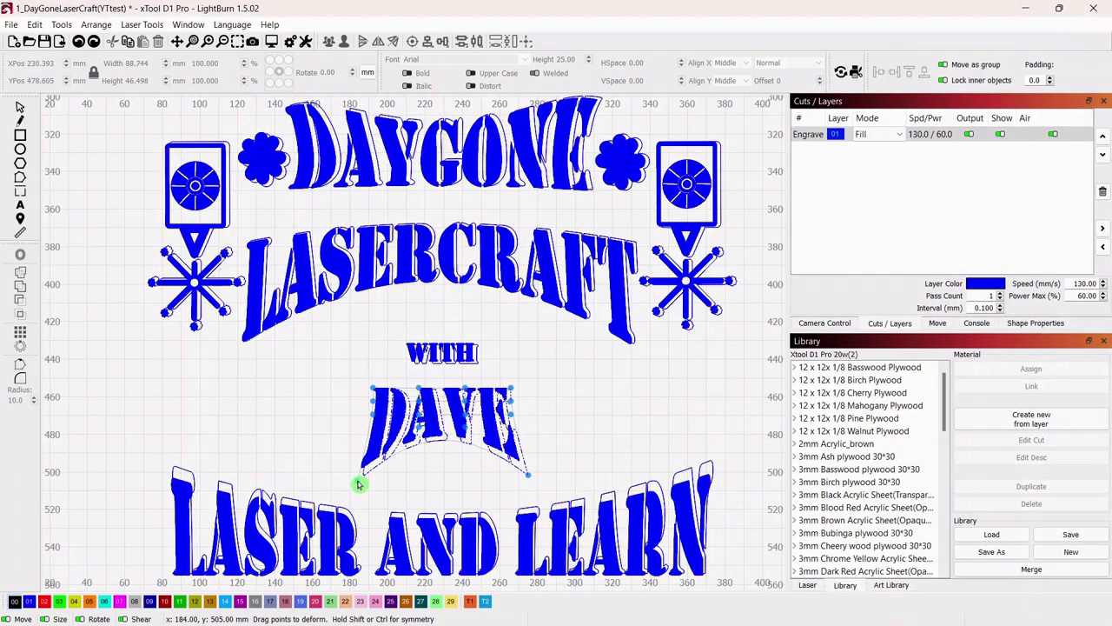